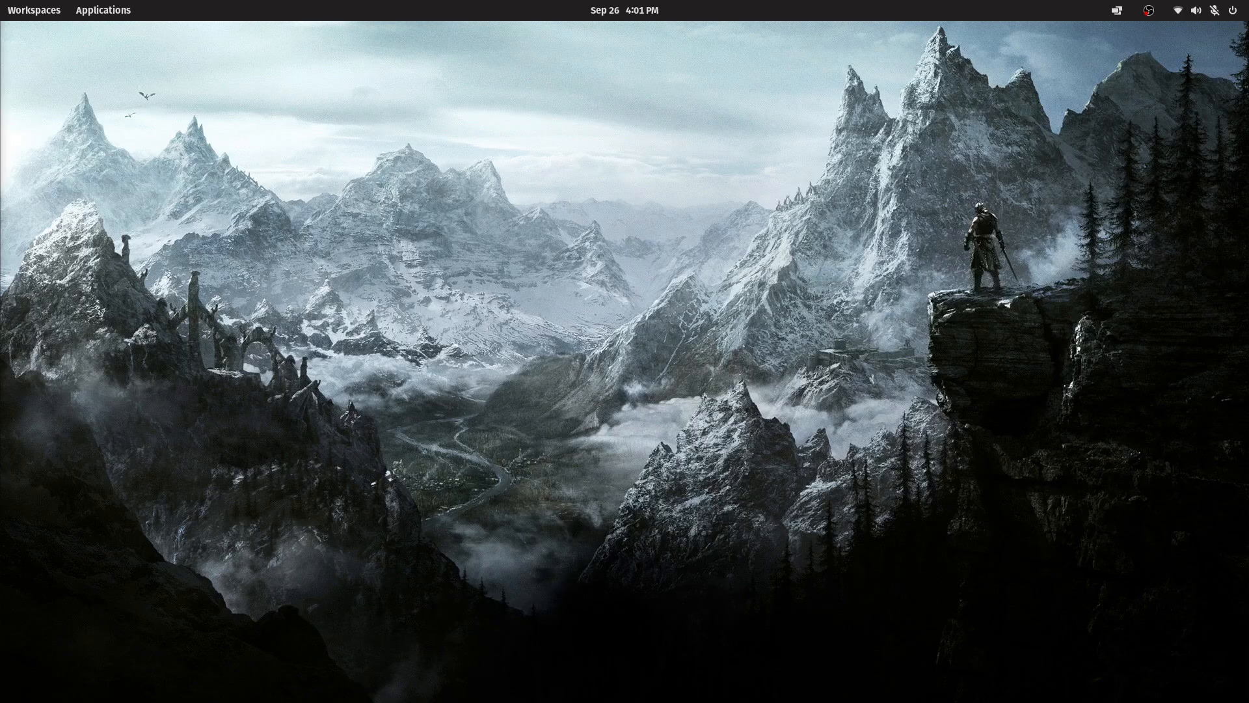
Step: Maximize the browser with the ASUS router page and open the Firmware Upgrade page from the router's status notification
left_click_drag(0, 71, 625, 126)
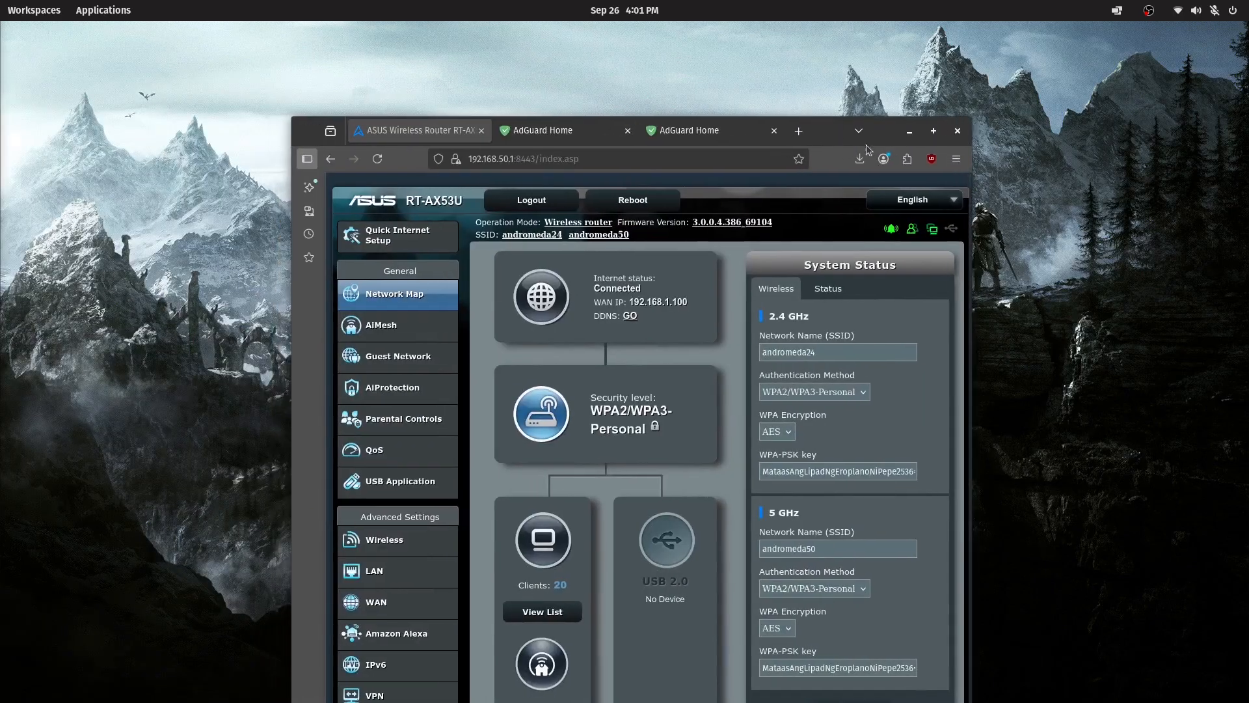
left_click(933, 131)
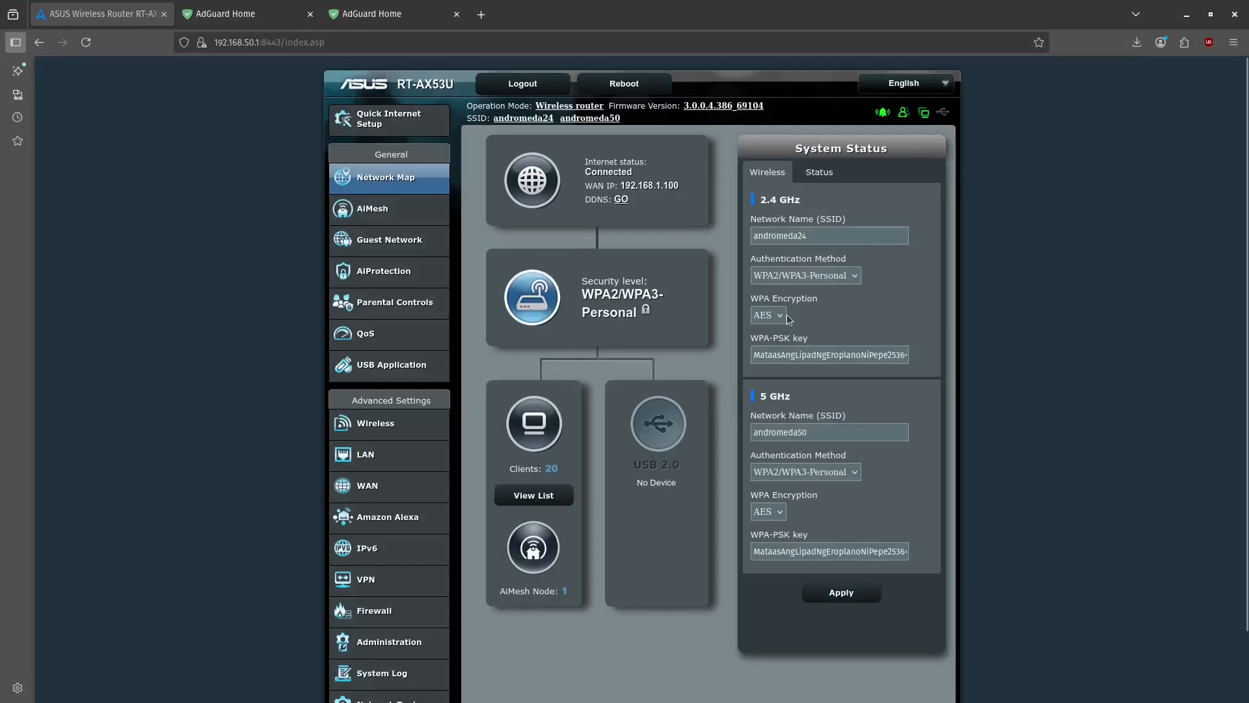
triple_click(851, 122)
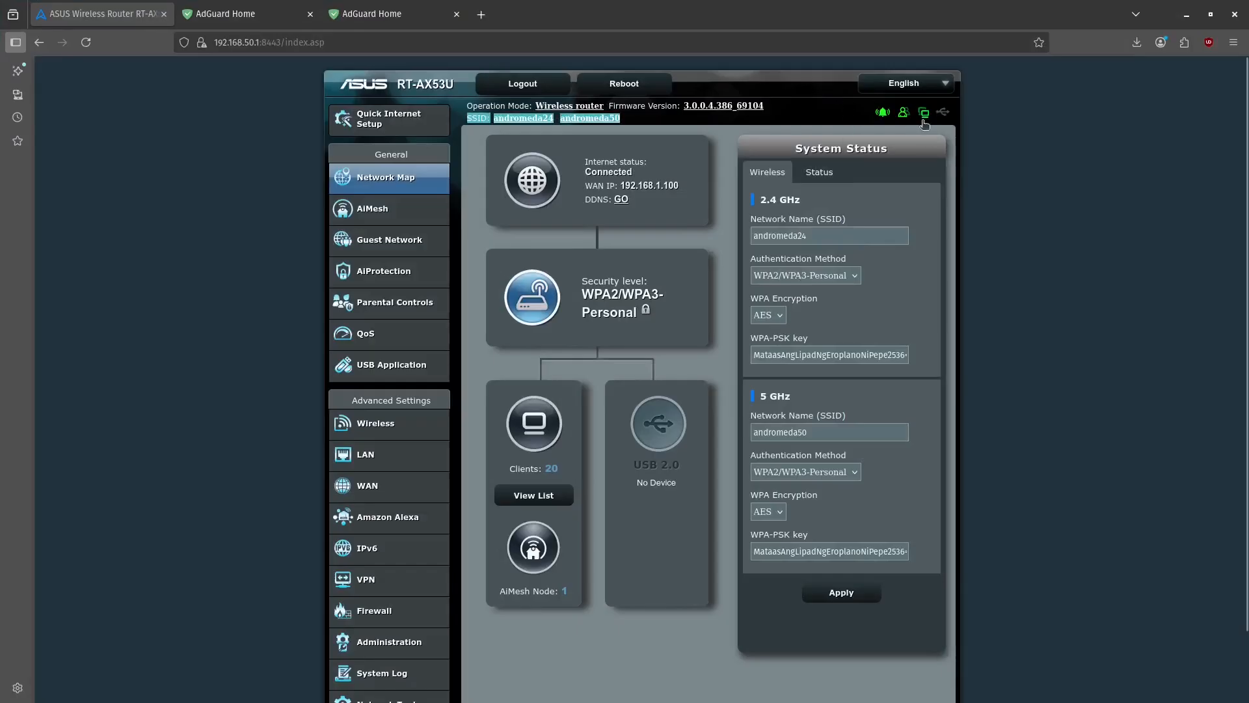
left_click(884, 116)
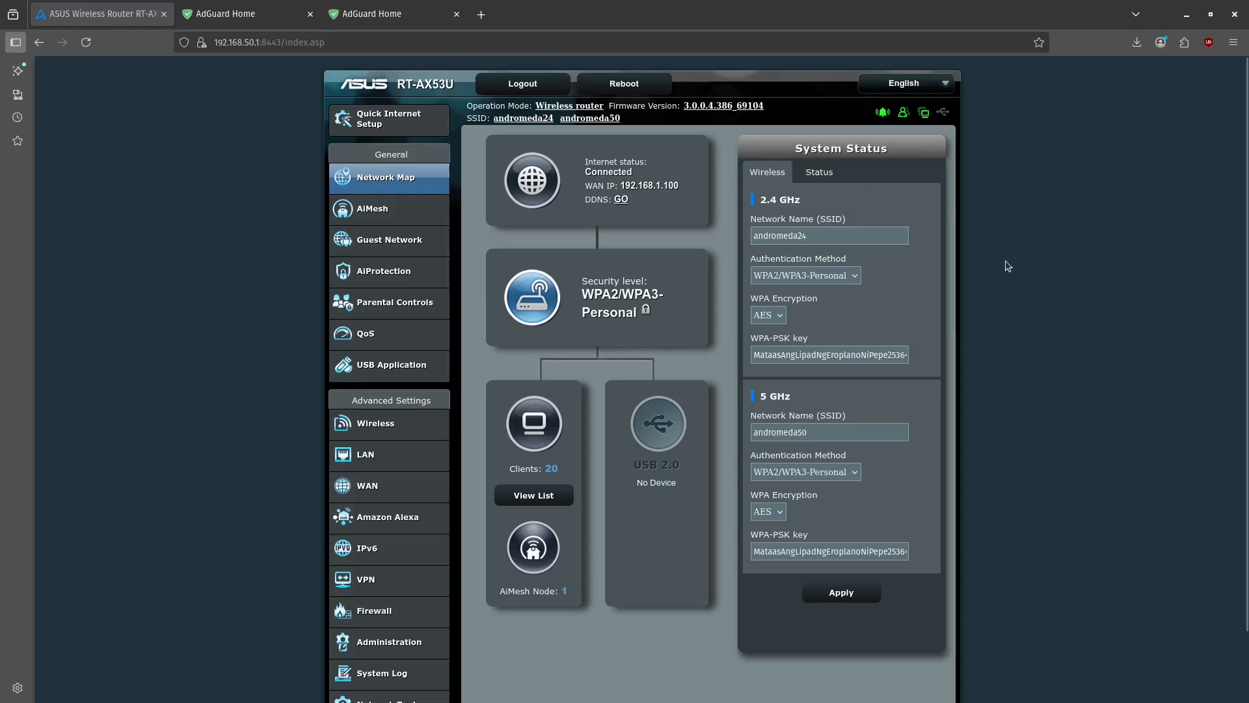
left_click(881, 114)
left_click(870, 164)
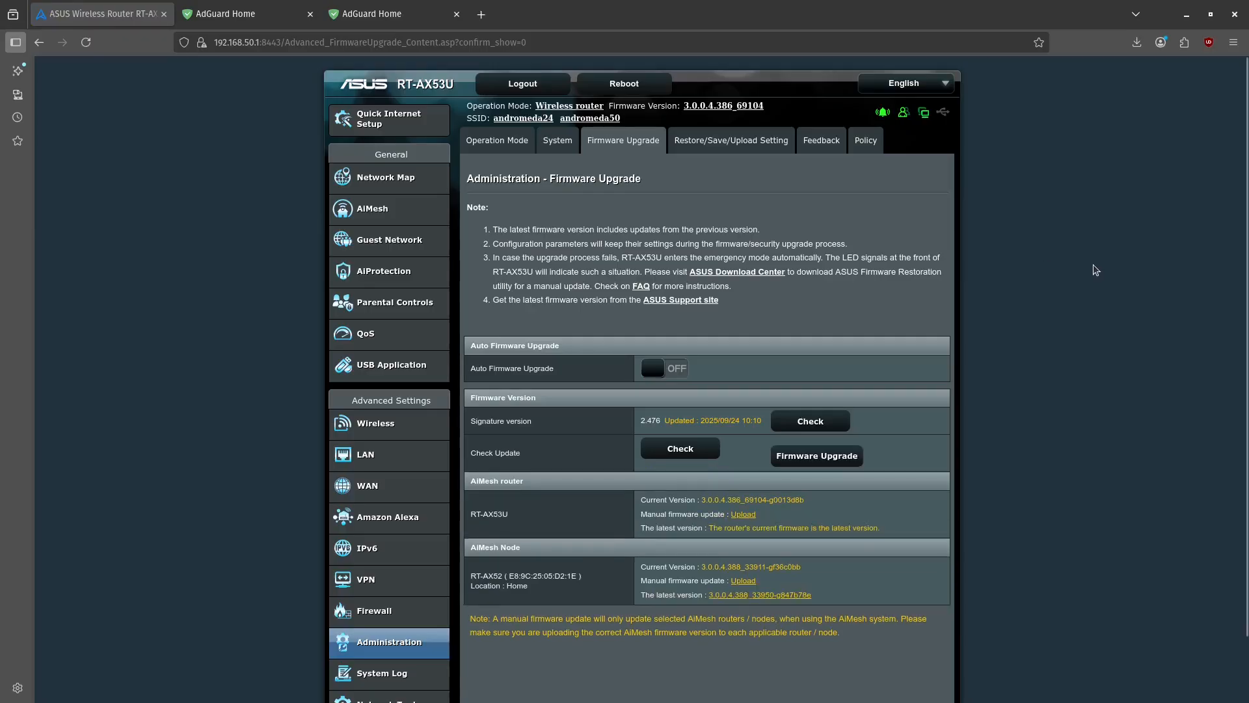
Step: Examine the current and latest firmware versions listed for the RT-AX53U router and the RT-AX52 AiMesh node
scroll(1097, 270, "down", 2)
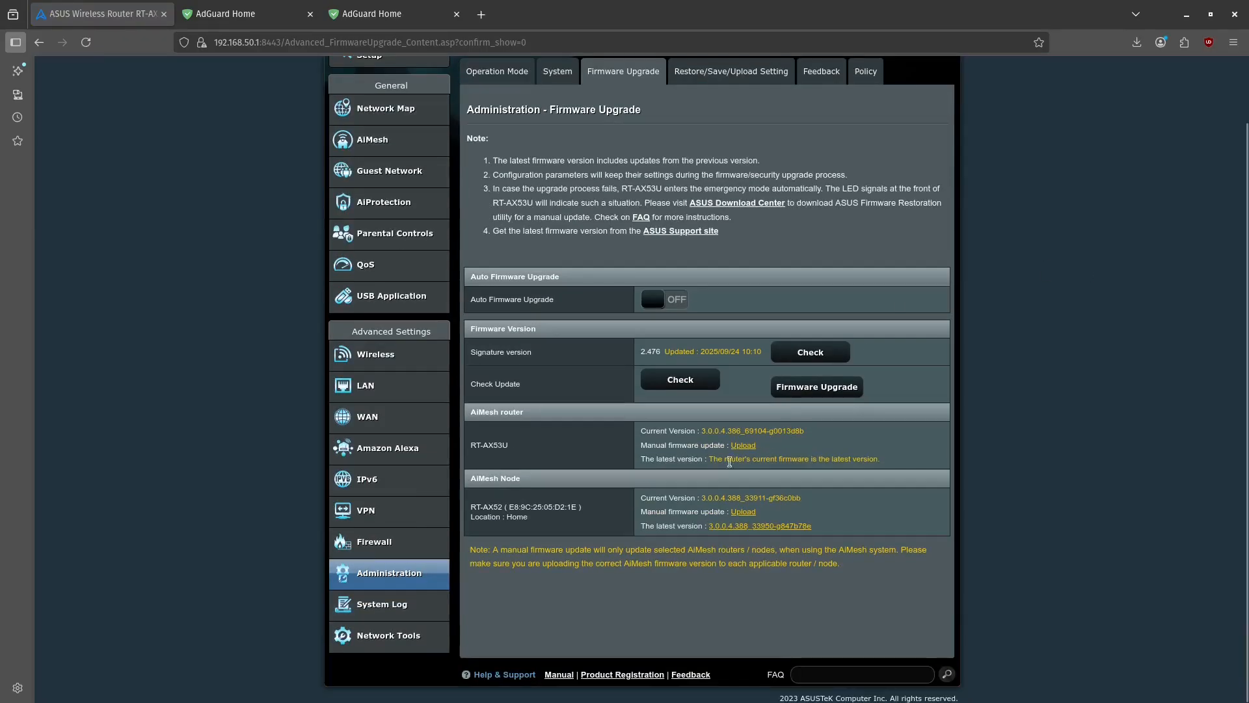
left_click_drag(715, 469, 897, 474)
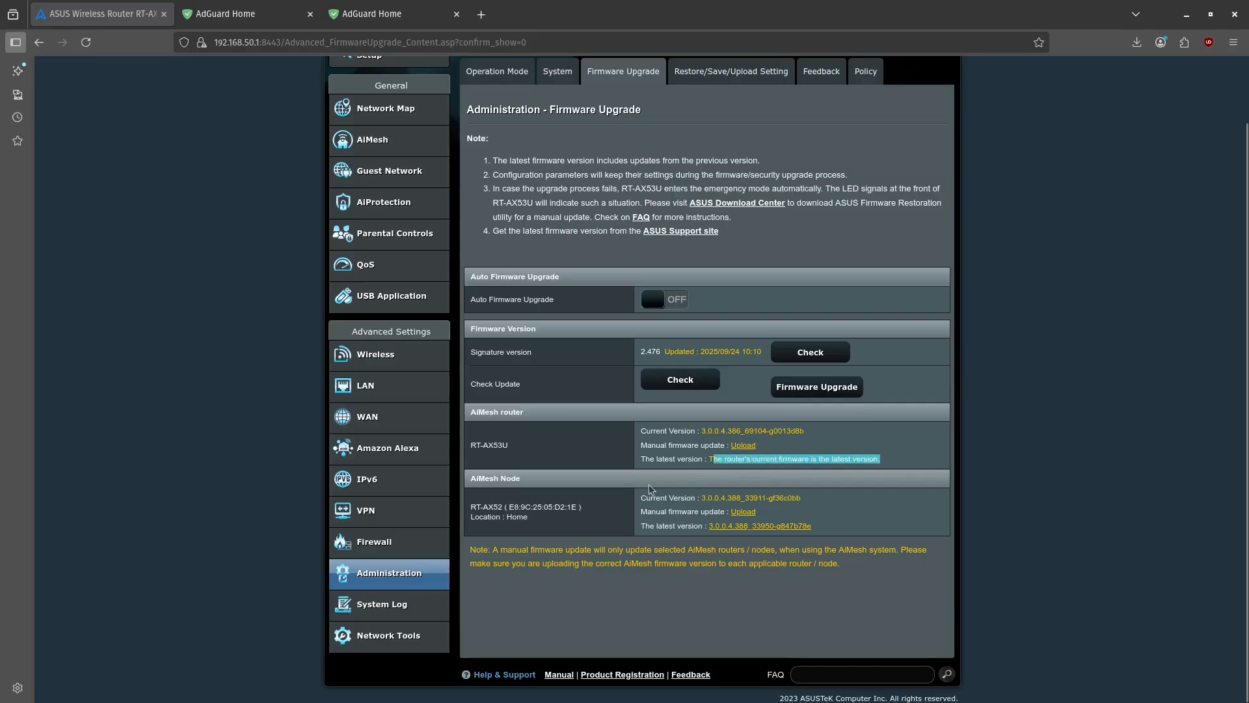
left_click(495, 528)
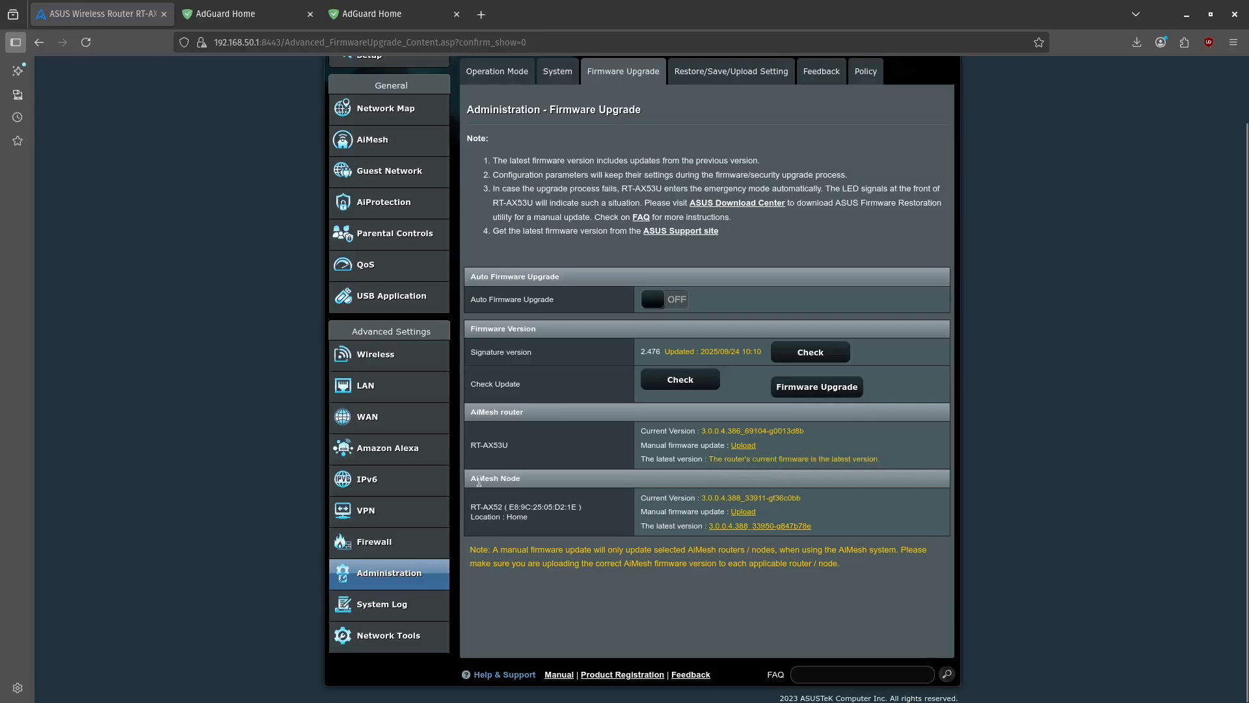
triple_click(479, 481)
left_click(510, 514)
triple_click(725, 497)
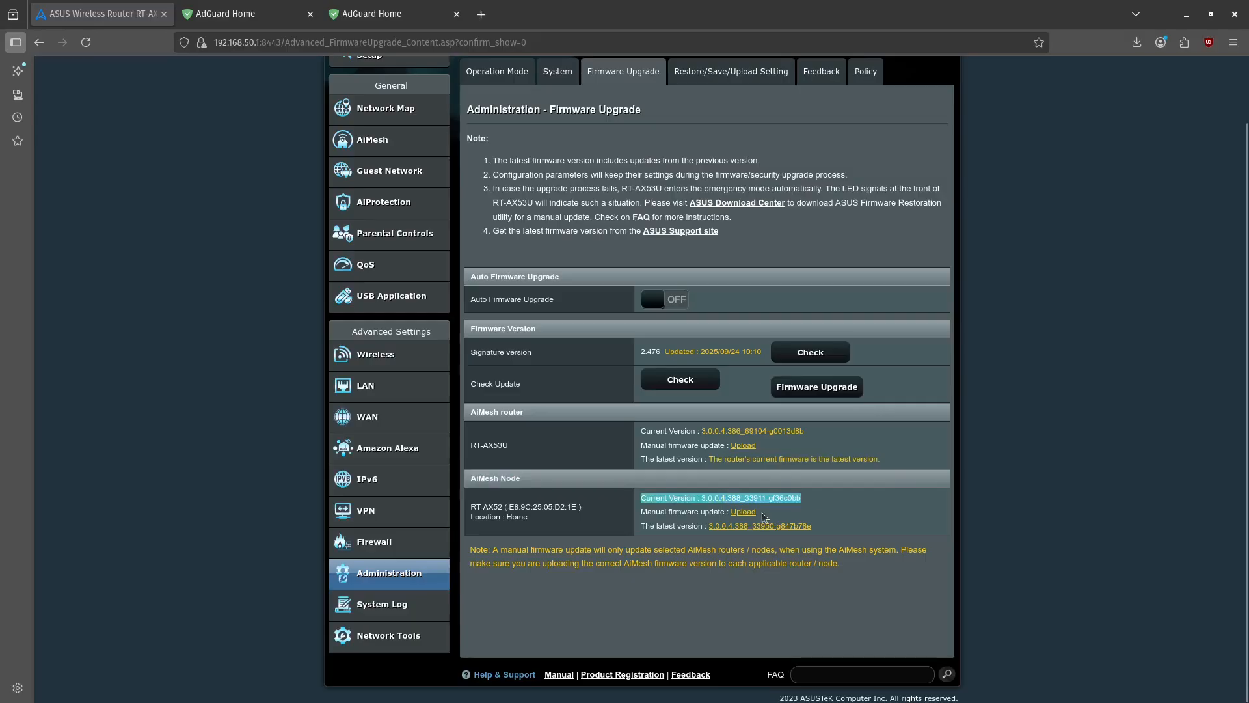
left_click(806, 530)
left_click_drag(806, 530, 696, 526)
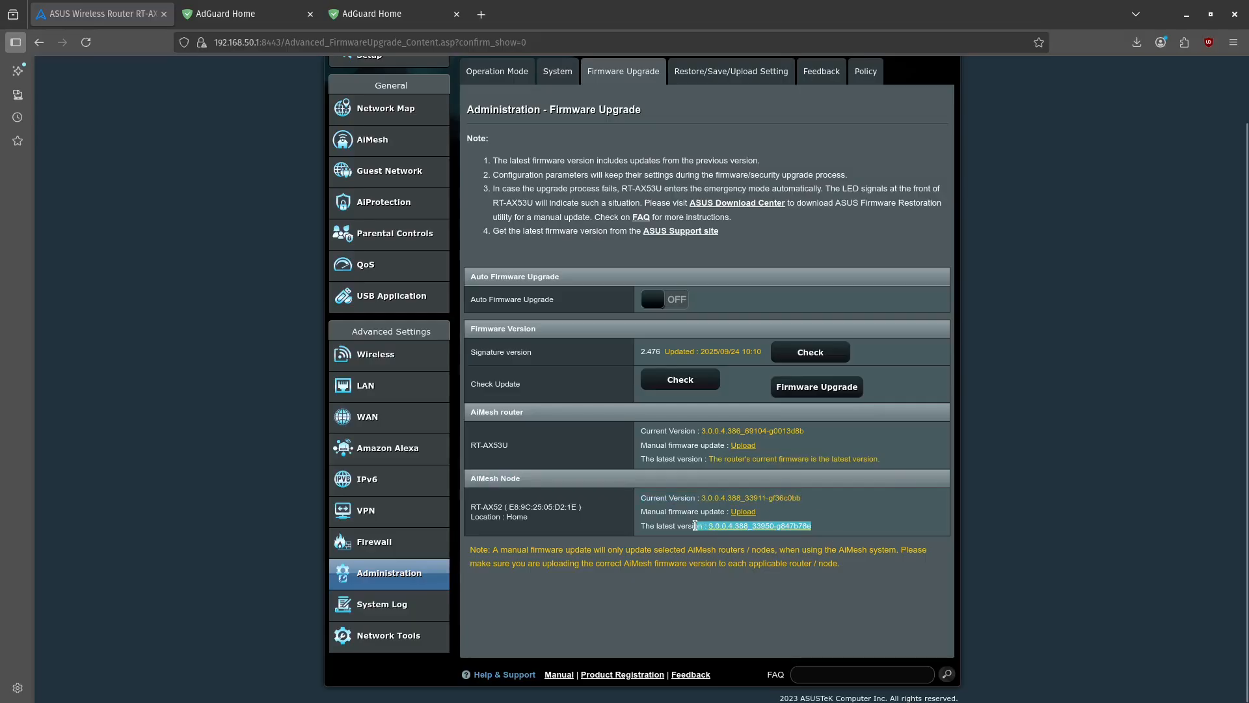
left_click(843, 575)
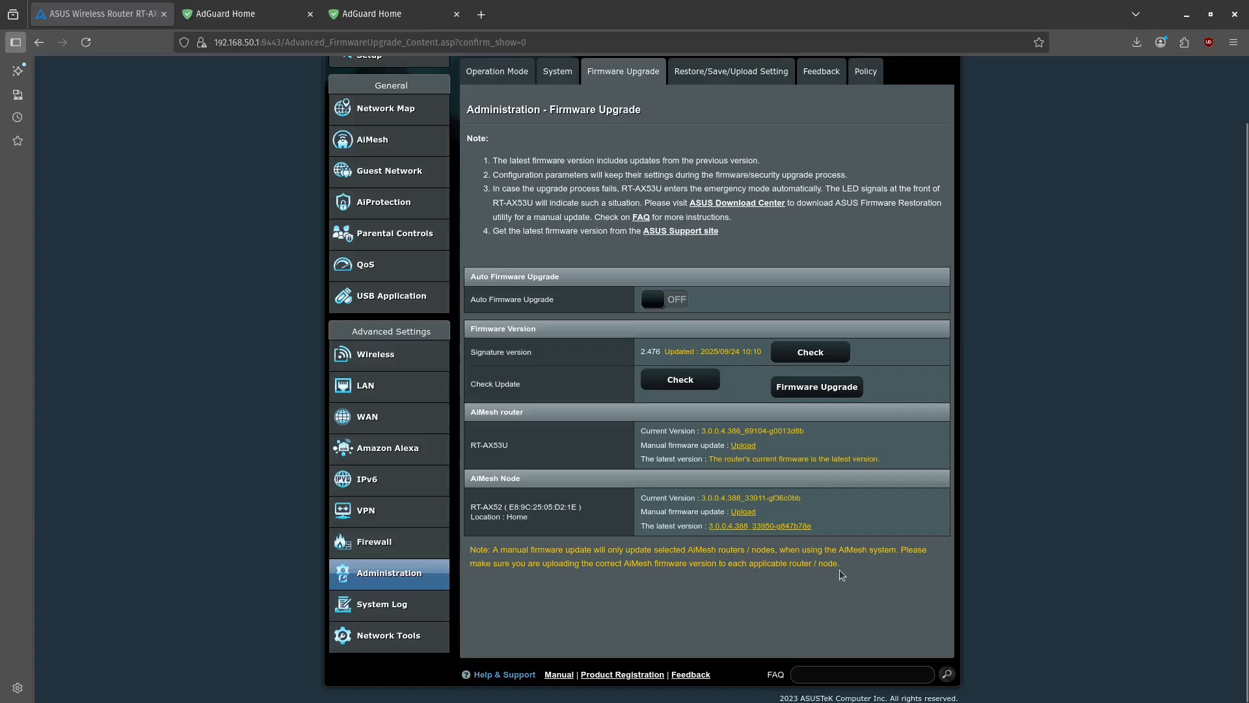
Step: Copy the AiMesh node's model name RT-AX52 and search the web for "RT-AX52 firmware download" in a new tab
left_click(480, 15)
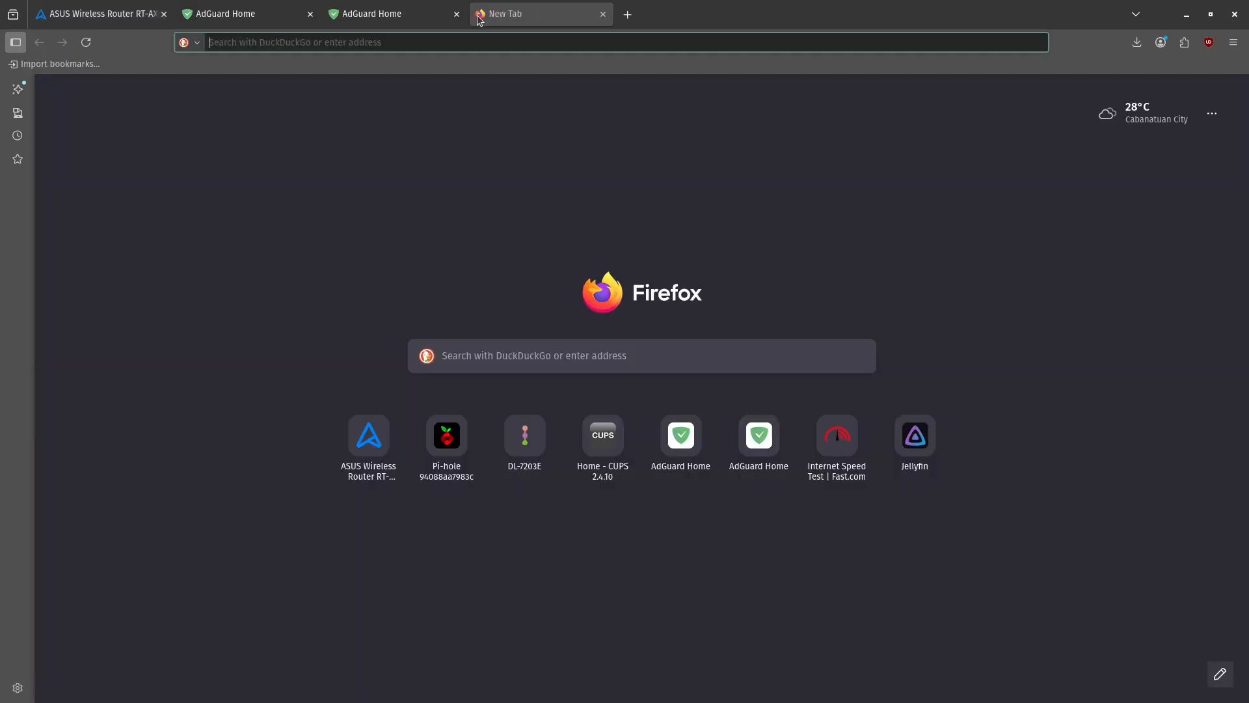
left_click(100, 13)
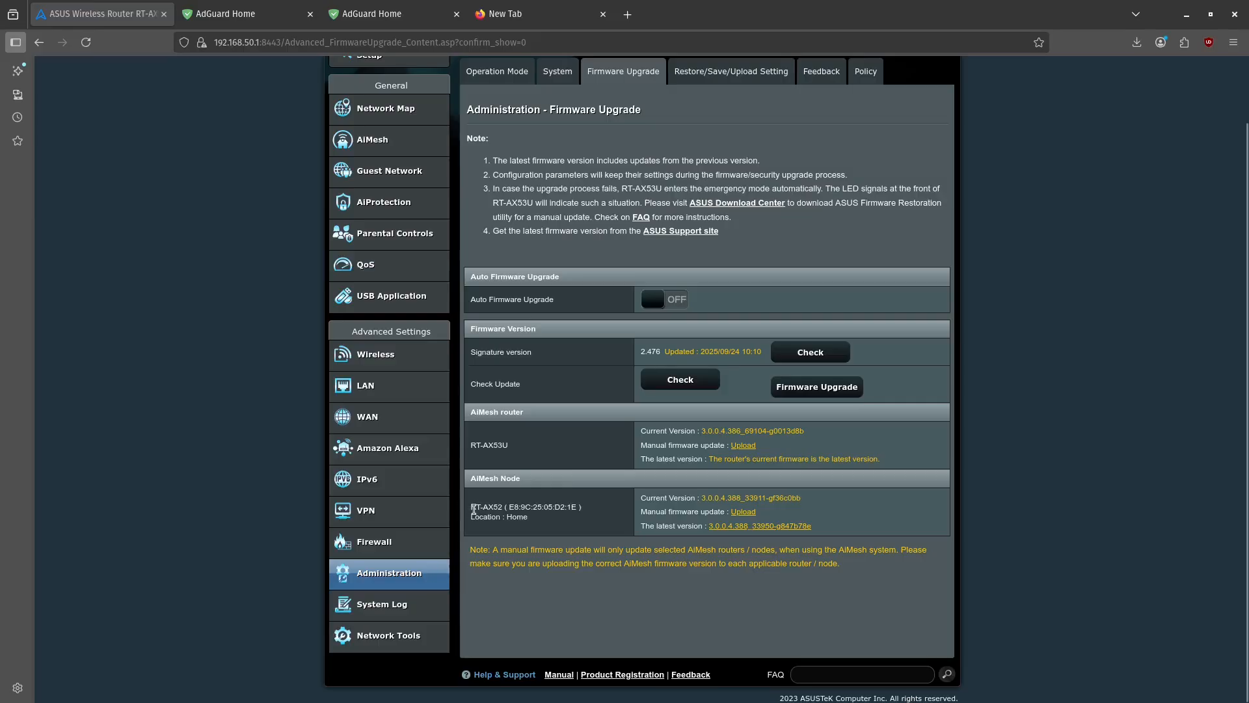
left_click_drag(470, 505, 501, 504)
key("ctrl+c")
left_click(514, 14)
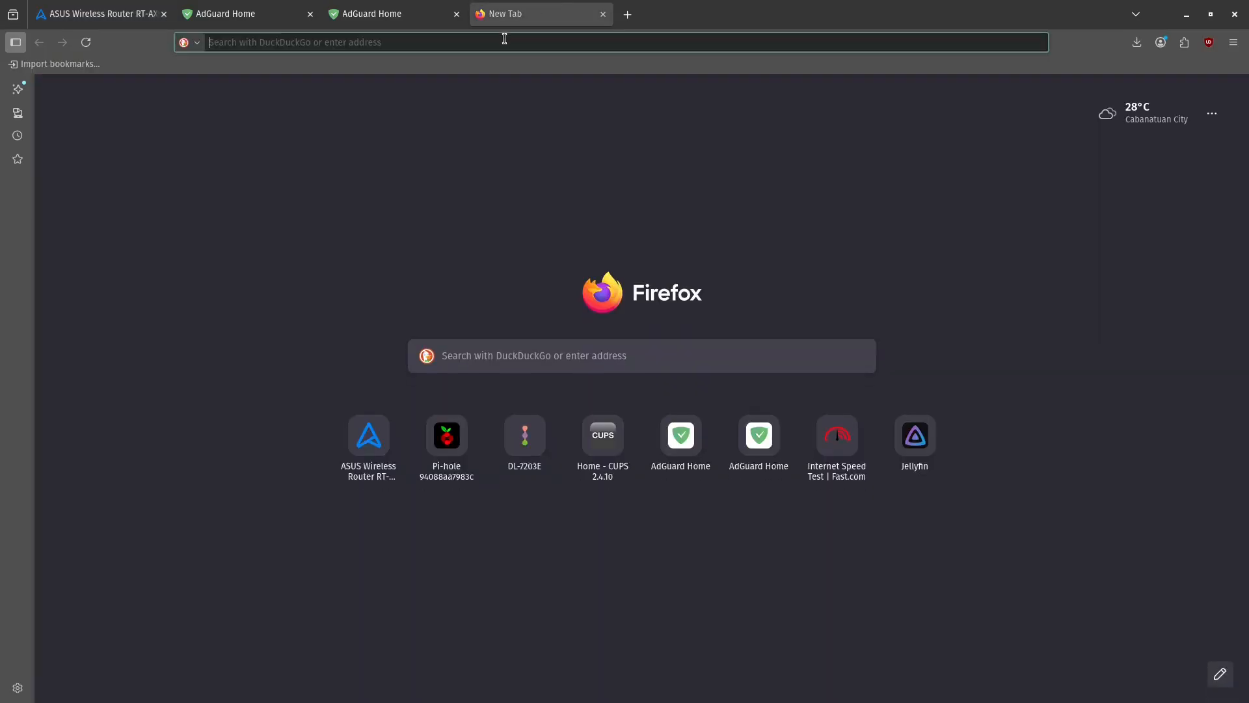
key("ctrl+v")
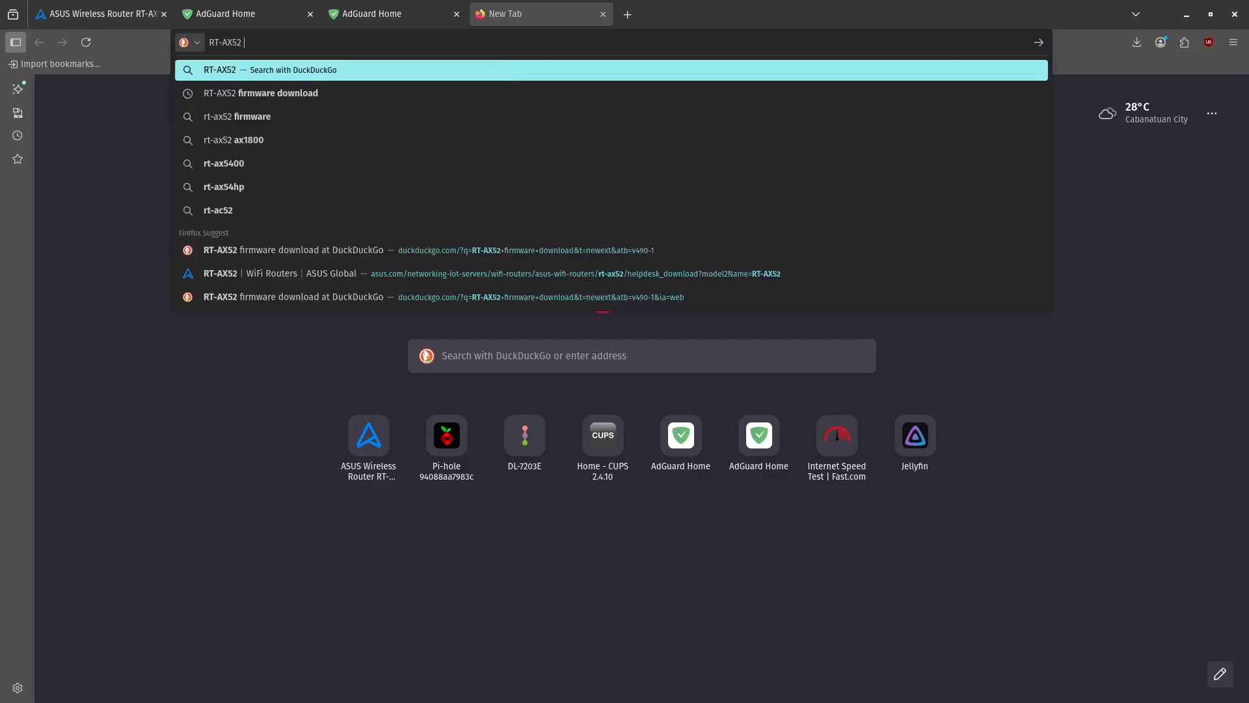
key("Down")
key("Return")
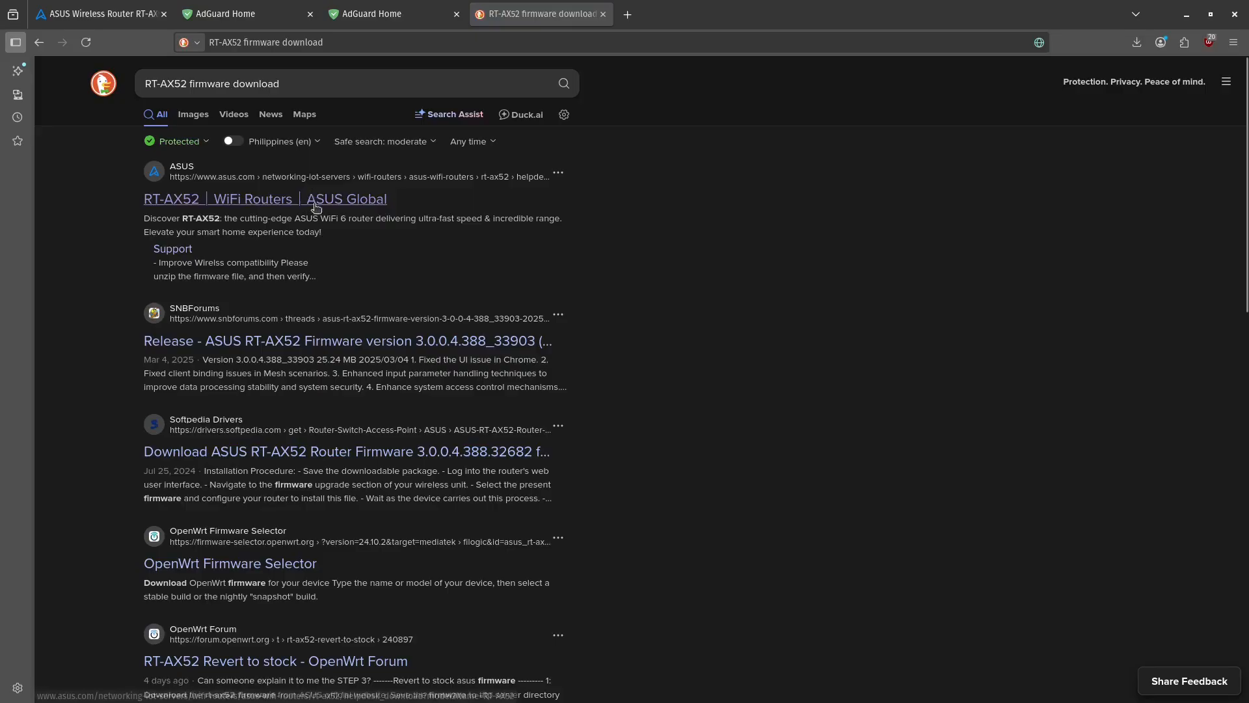
Step: Open the ASUS Global support page for the RT-AX52, stay on that regional site and show its BIOS & Firmware section
left_click(316, 207)
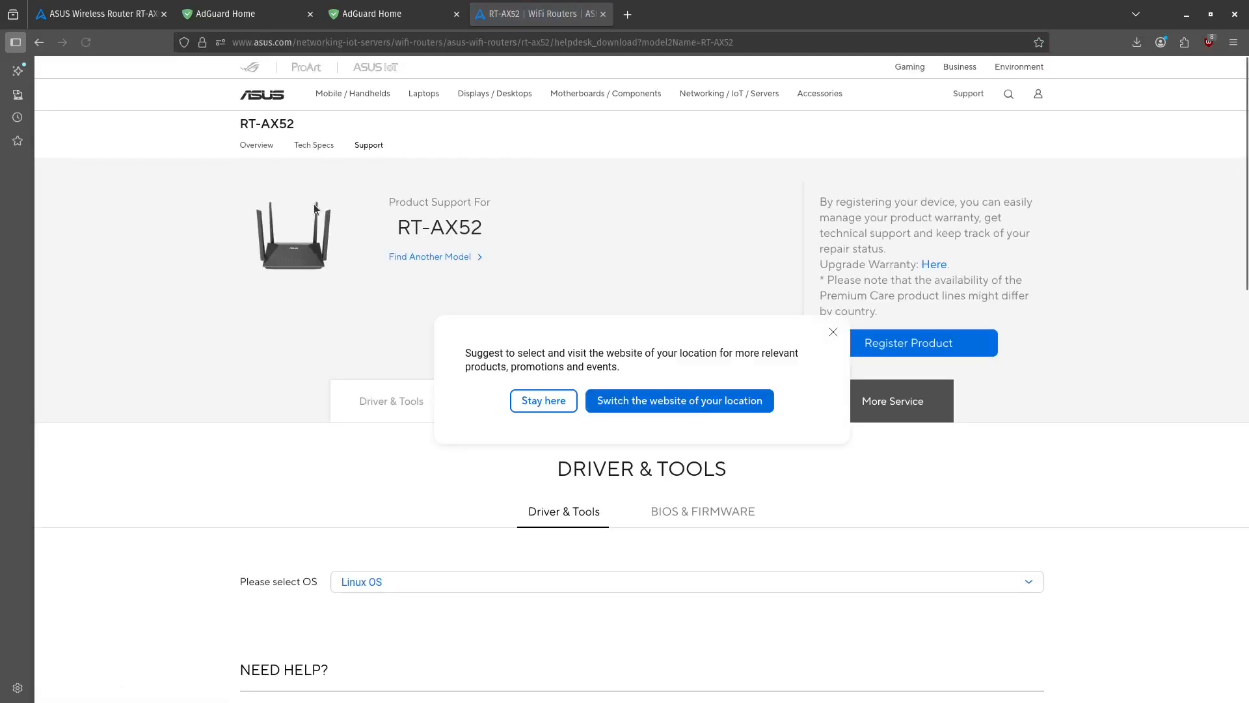
left_click(681, 401)
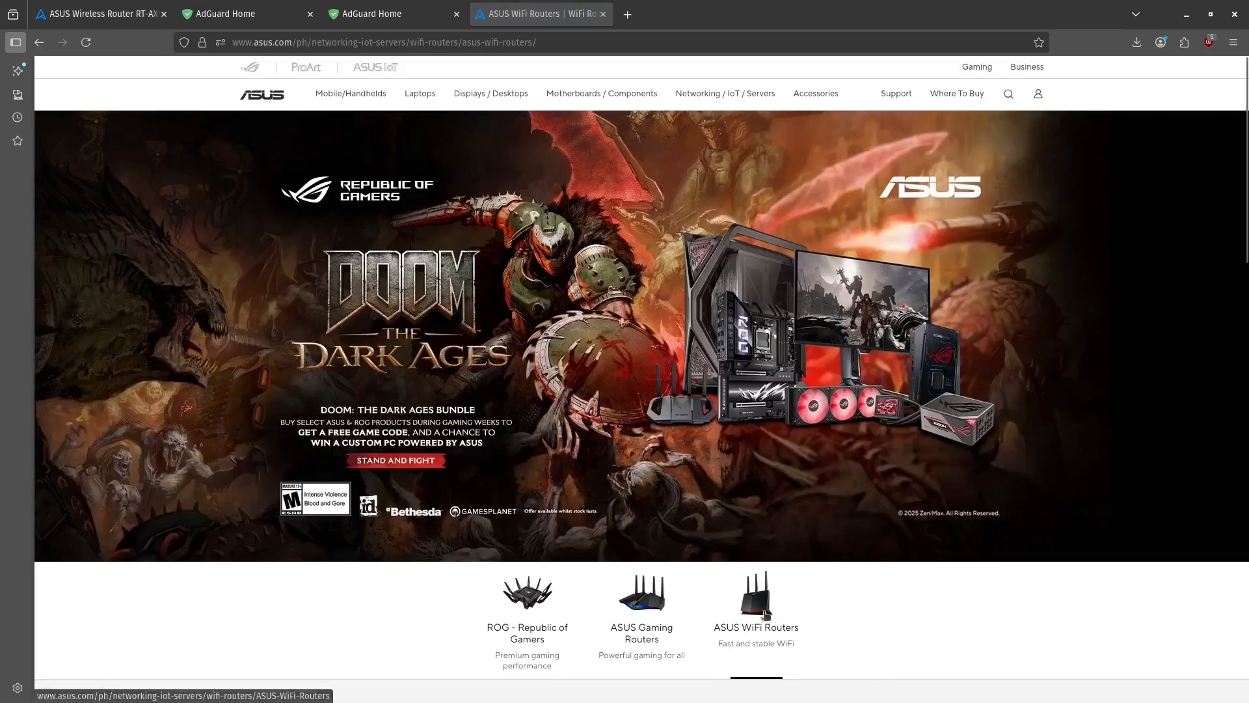
left_click(39, 42)
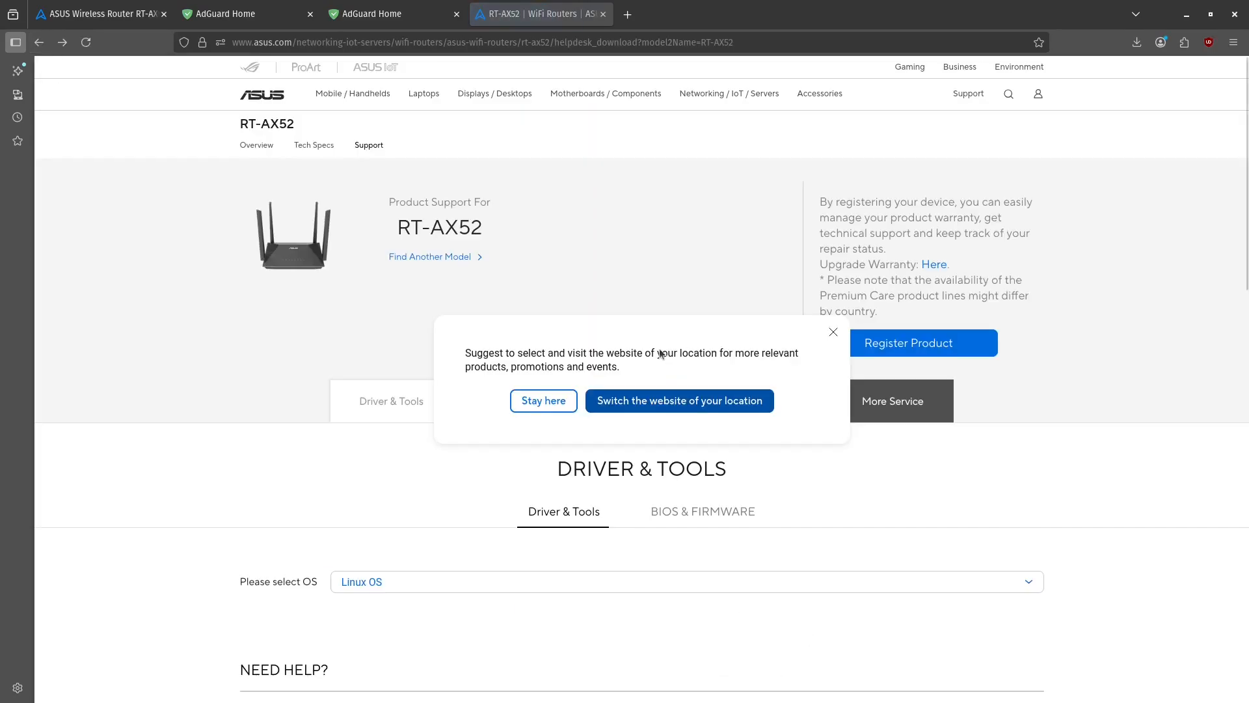
left_click(550, 400)
scroll(561, 400, "down", 3)
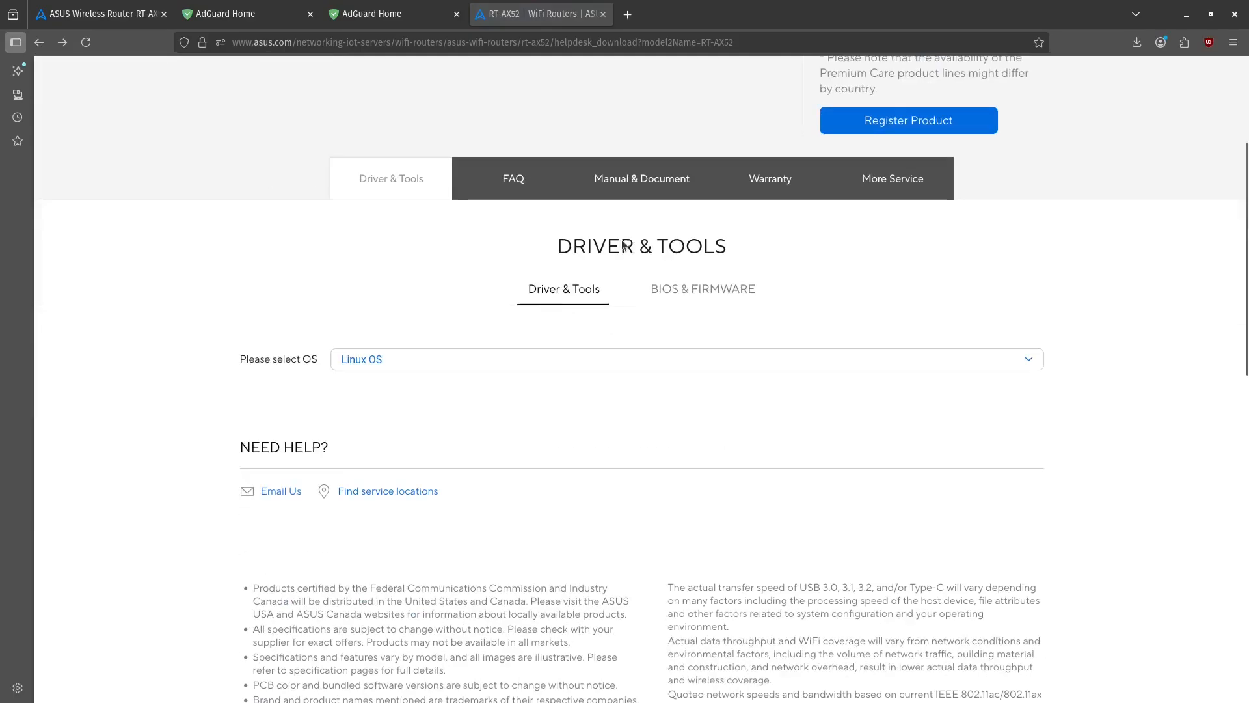
left_click(709, 292)
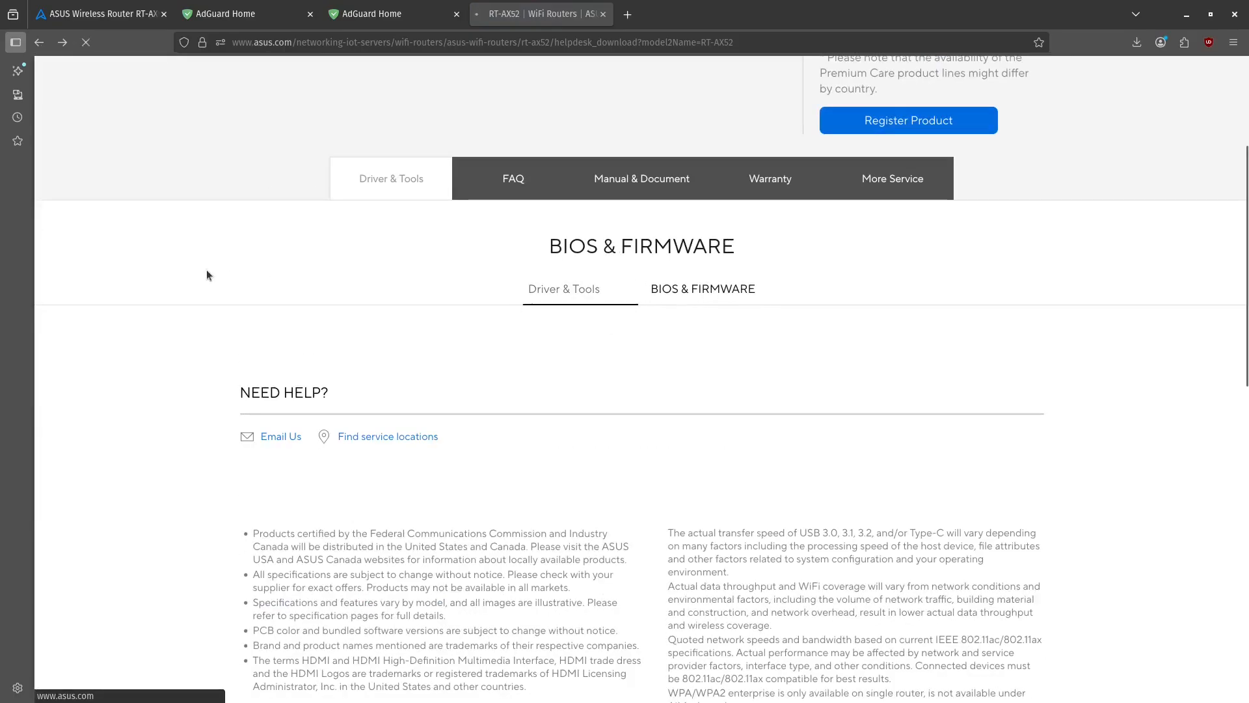
scroll(751, 294, "down", 3)
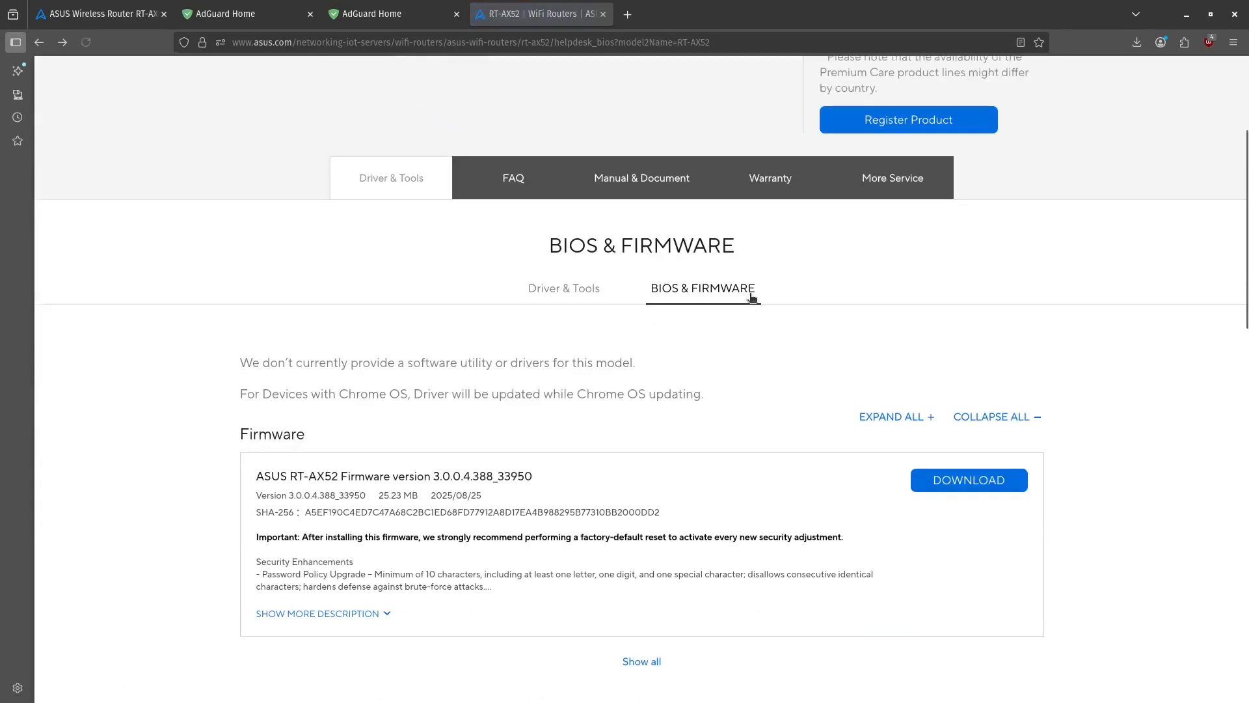
Step: Compare the RT-AX52 firmware version 3.0.0.4.388_33950 with the node's latest version on the router page and download it
triple_click(461, 496)
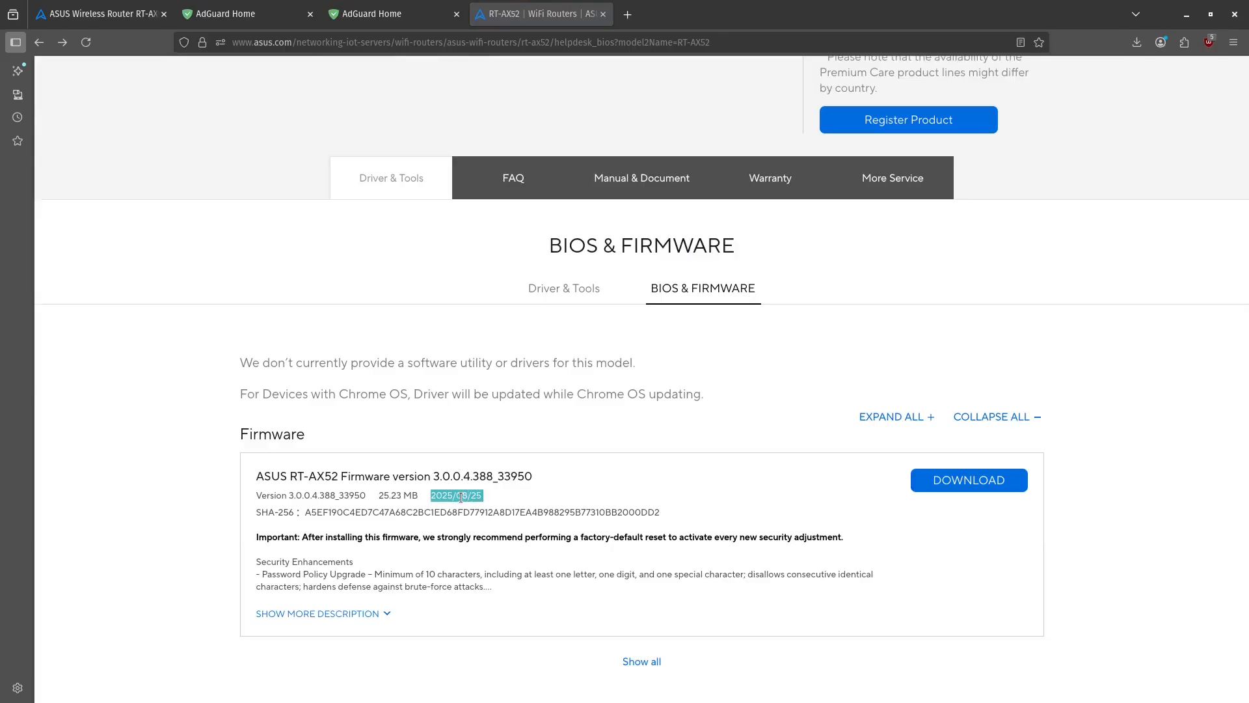
double_click(524, 475)
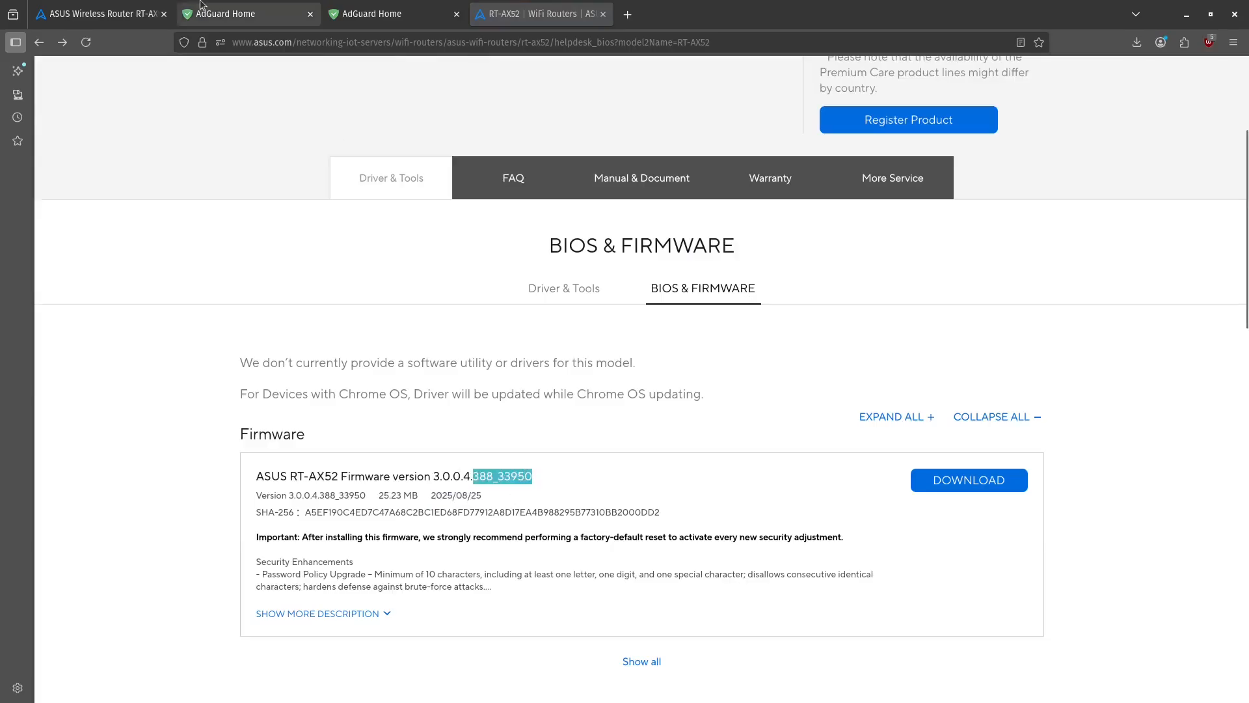
left_click(142, 11)
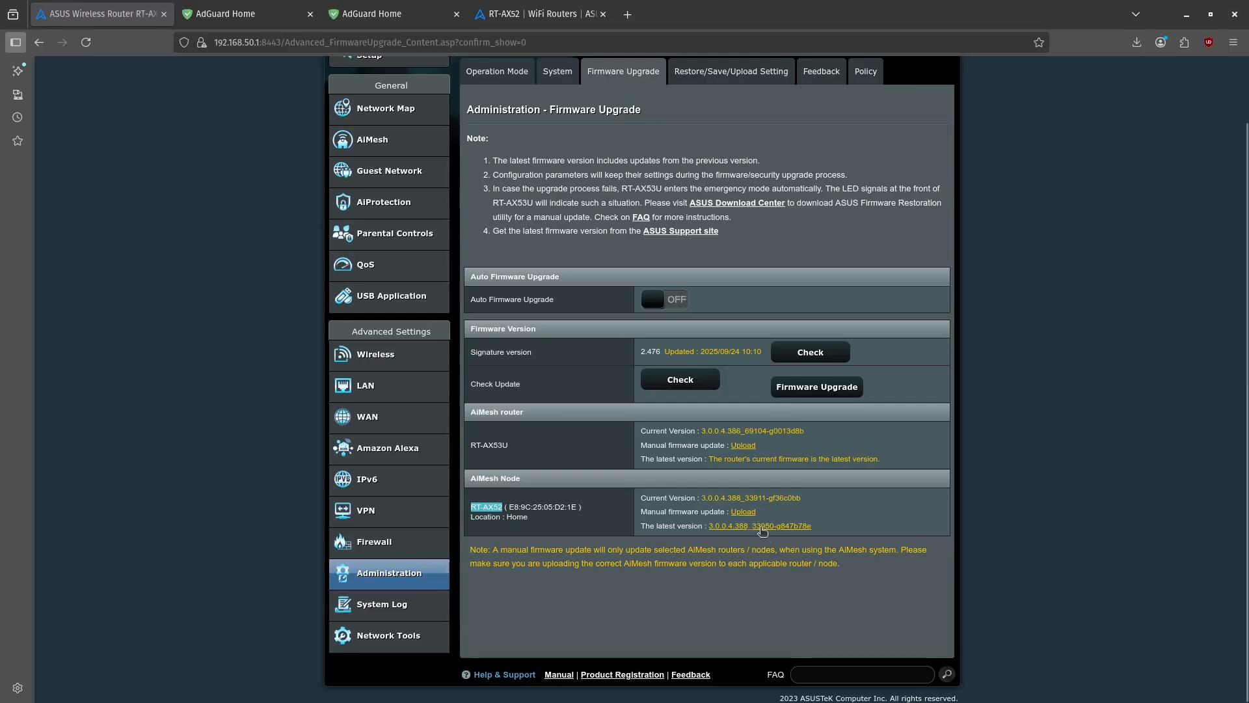
left_click(534, 13)
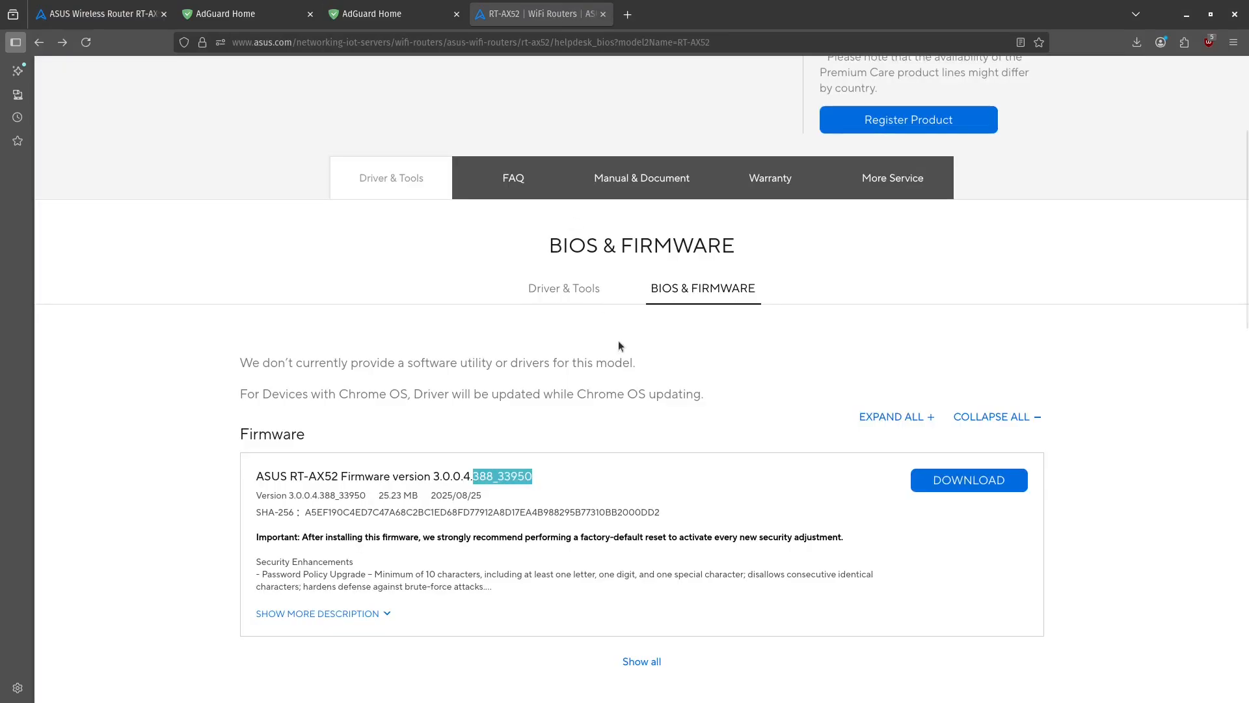
left_click(948, 545)
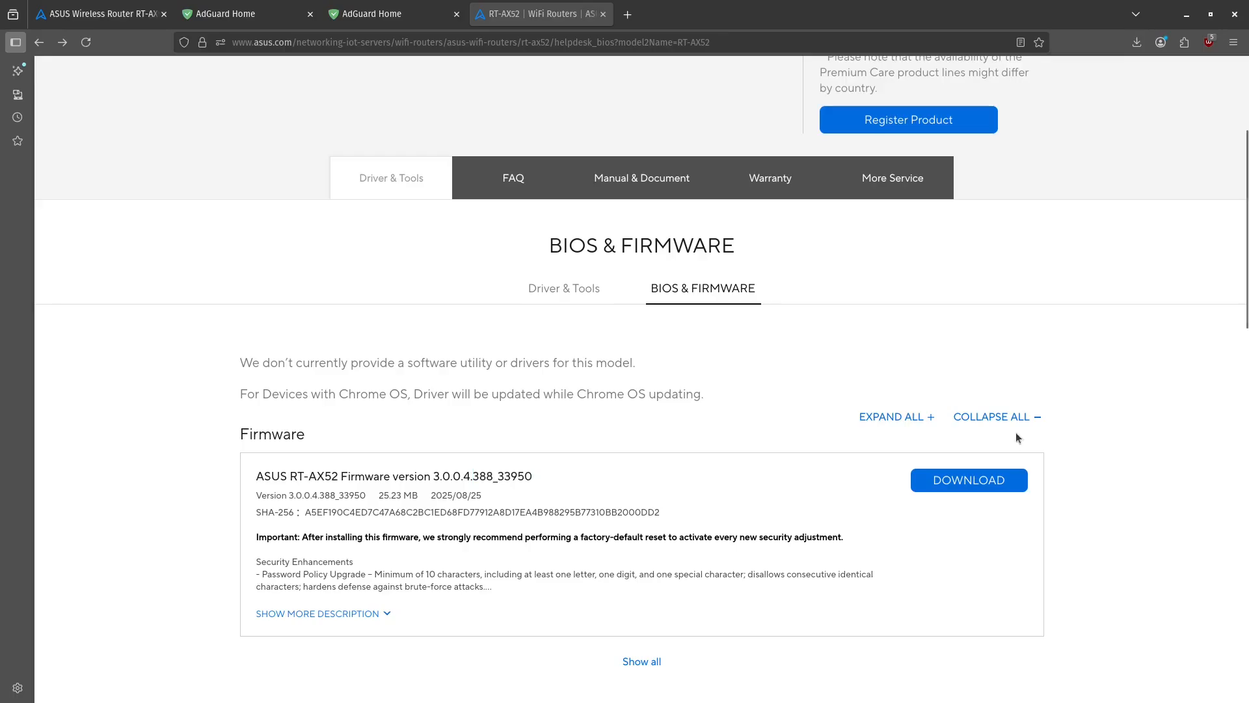
left_click(980, 481)
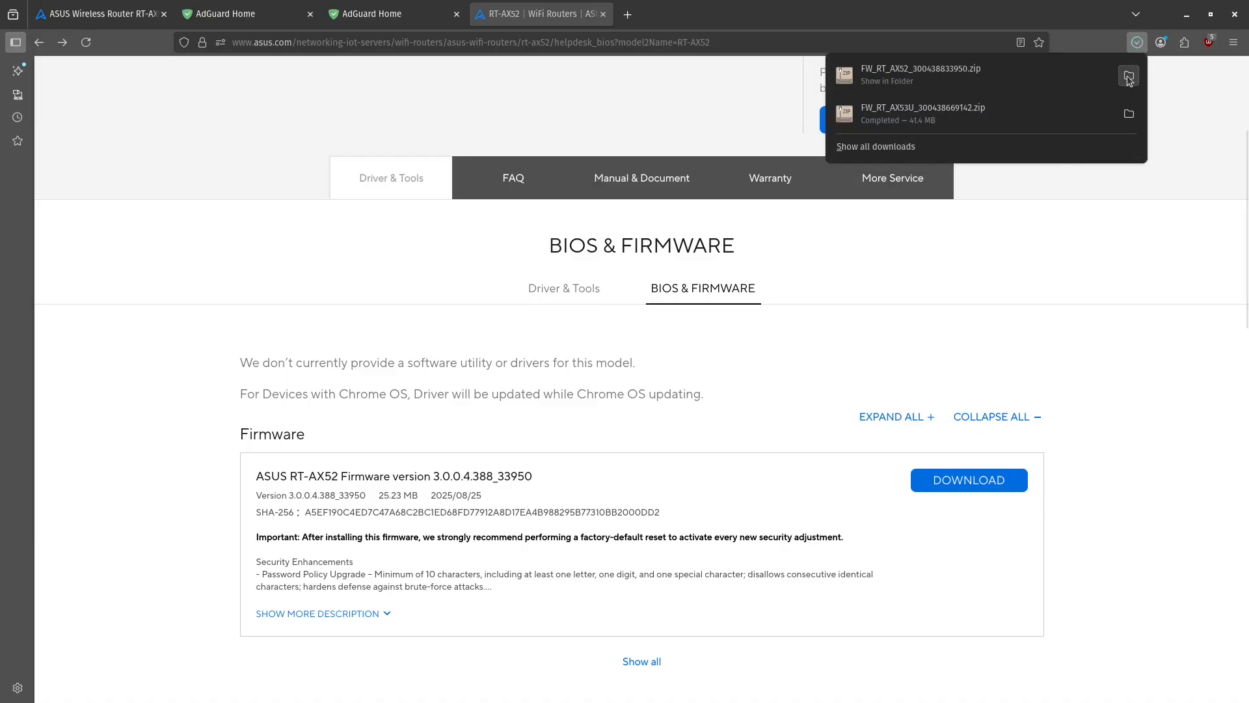
Step: Place the downloaded FW_RT_AX52_300438833950.zip from Downloads into the Iso-Images/asus_router_firmware folder on 6TB_Drive
left_click(1128, 77)
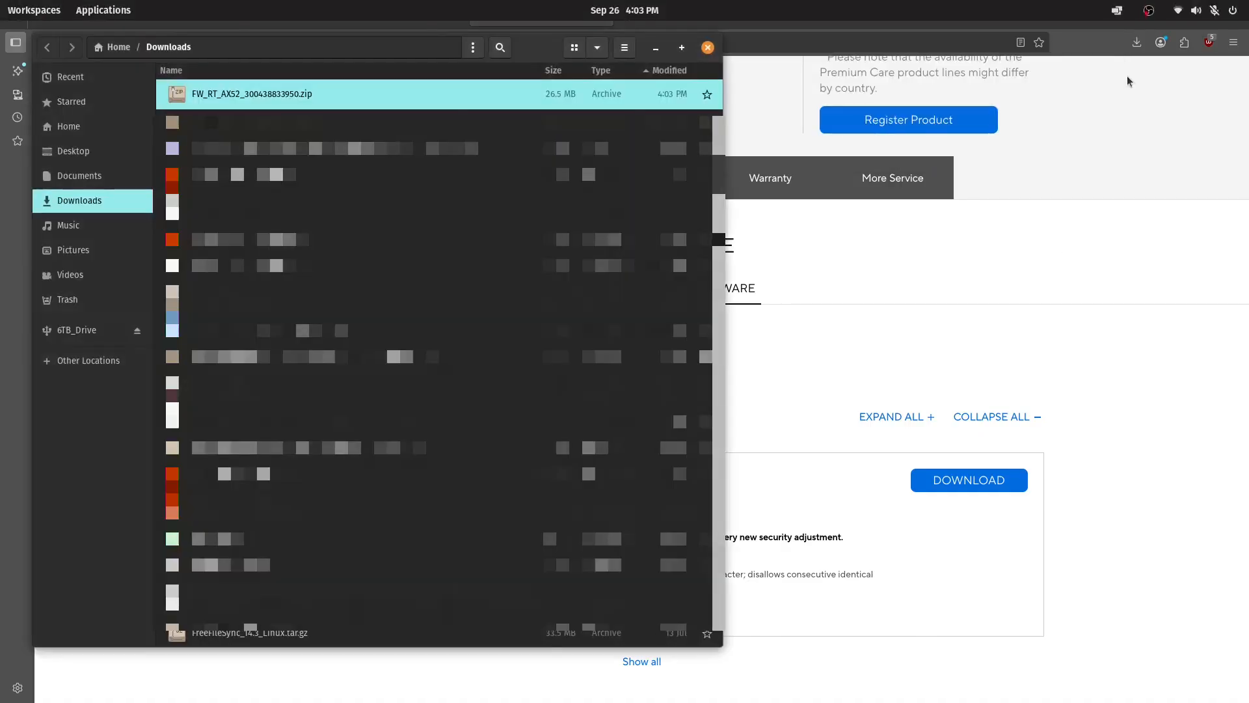
right_click(244, 99)
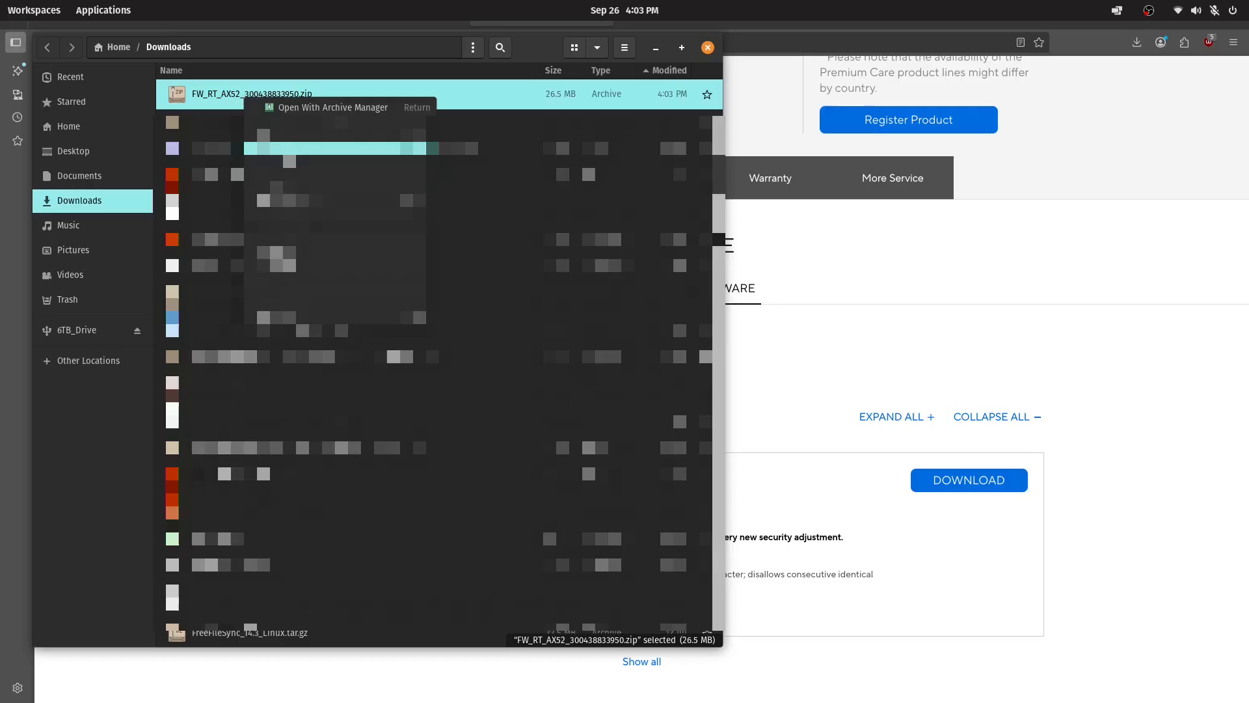
left_click(287, 153)
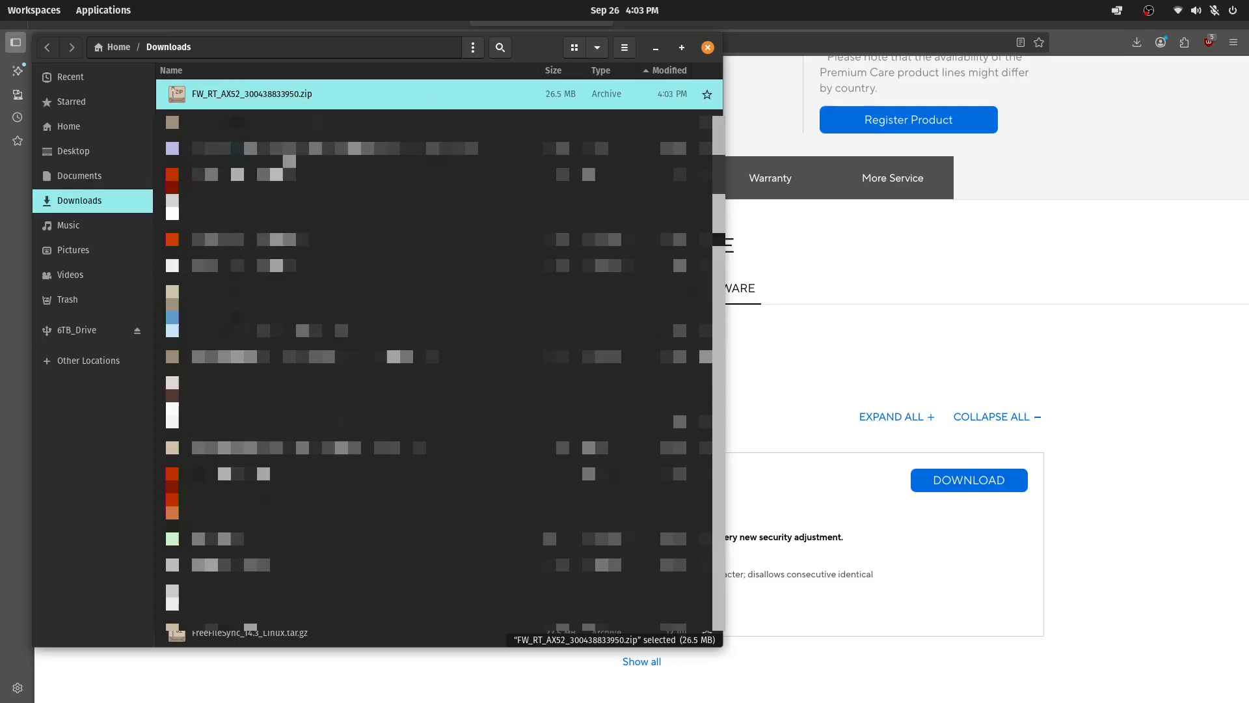
left_click(76, 331)
scroll(400, 362, "down", 15)
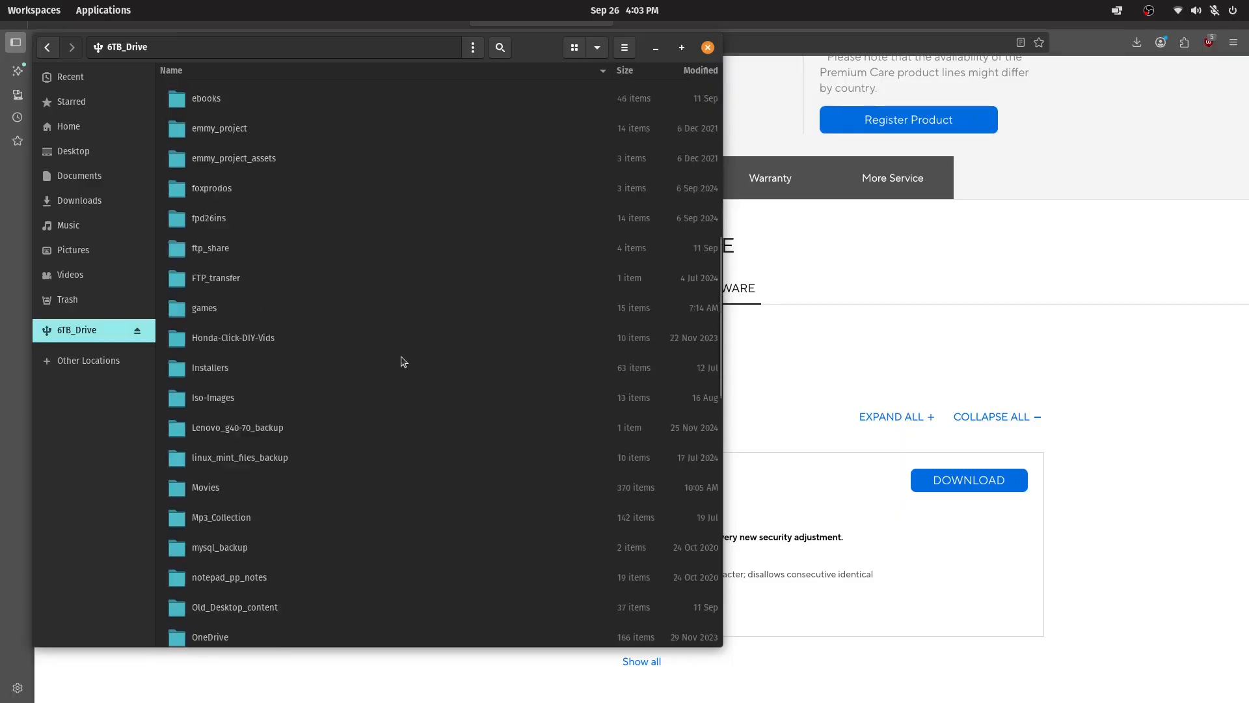
left_click(235, 407)
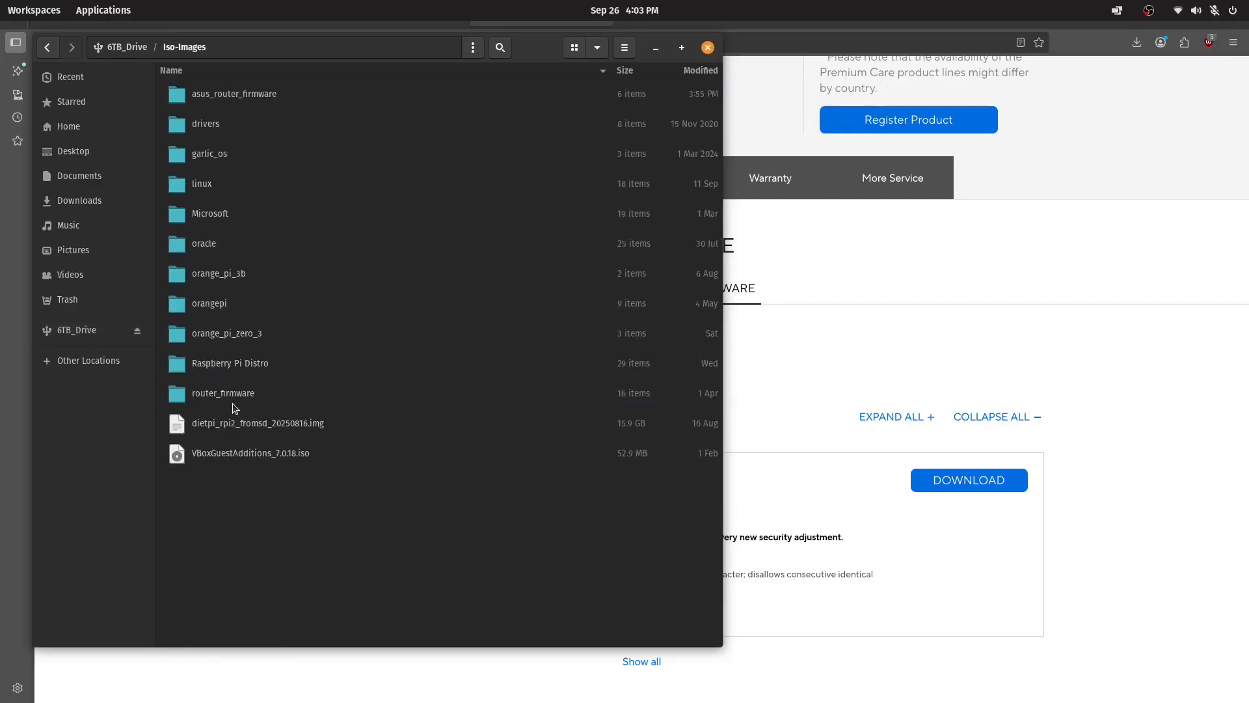
left_click(249, 99)
right_click(305, 353)
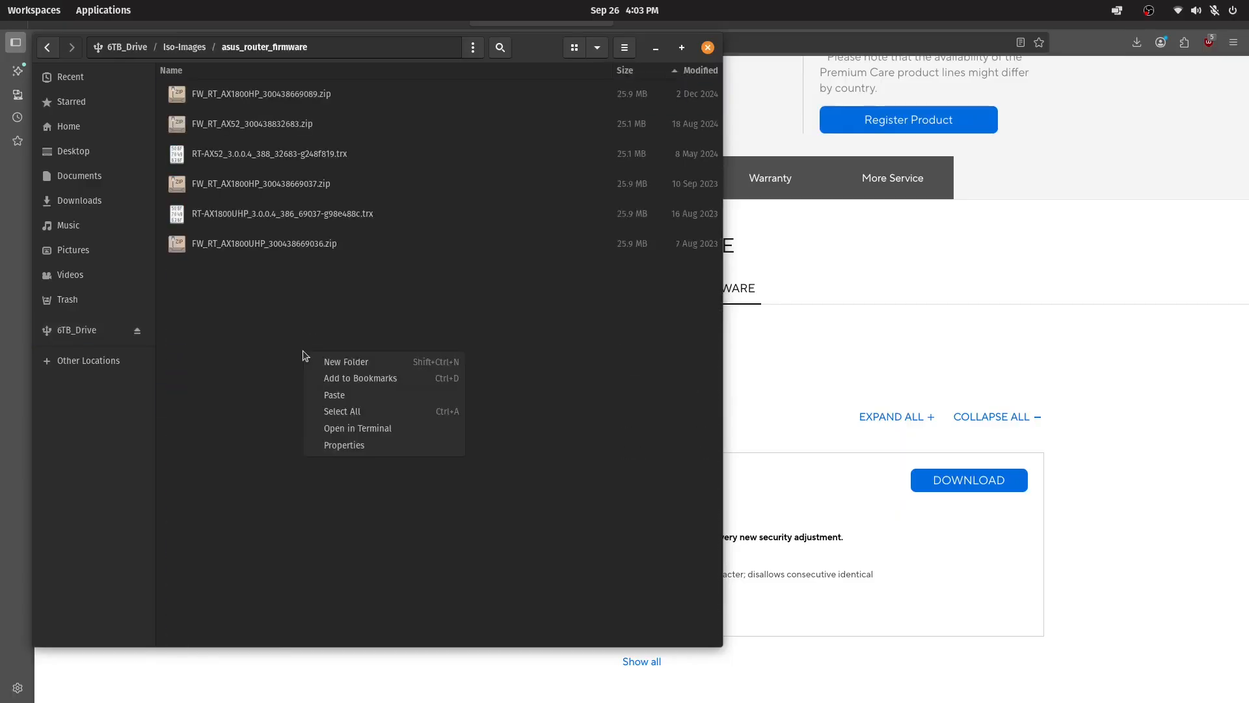
left_click(349, 393)
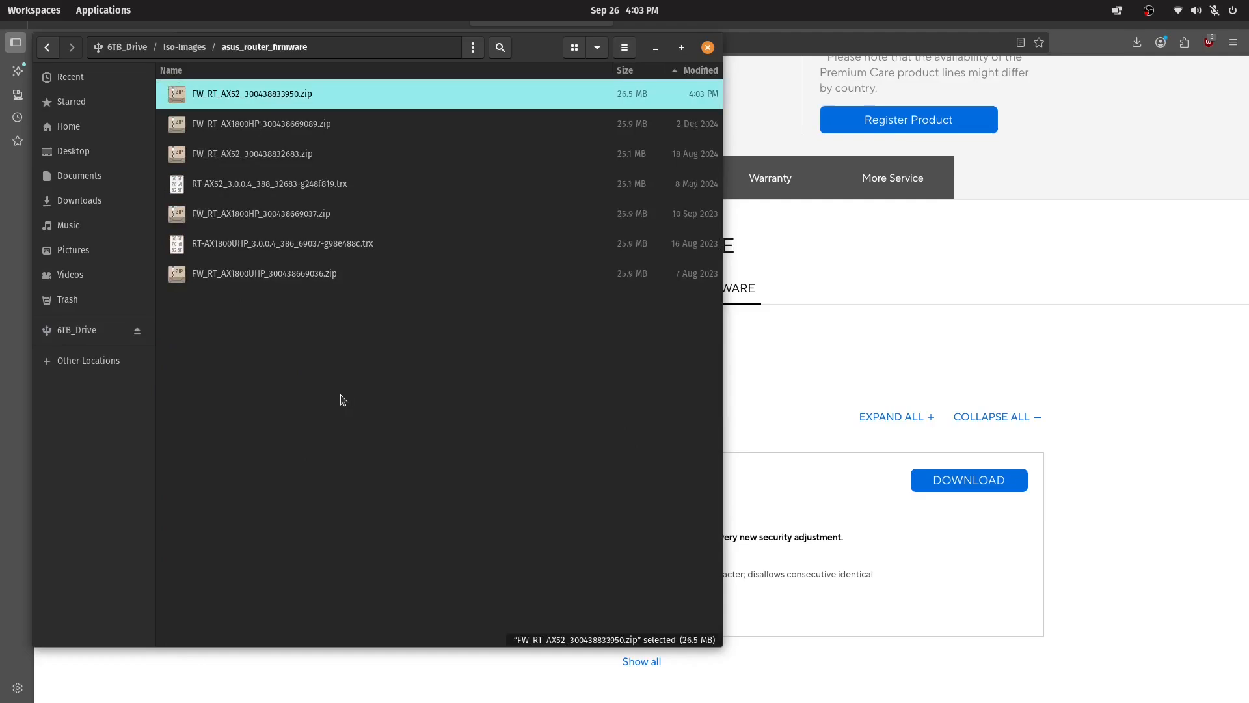
key("F2")
key("ctrl+c")
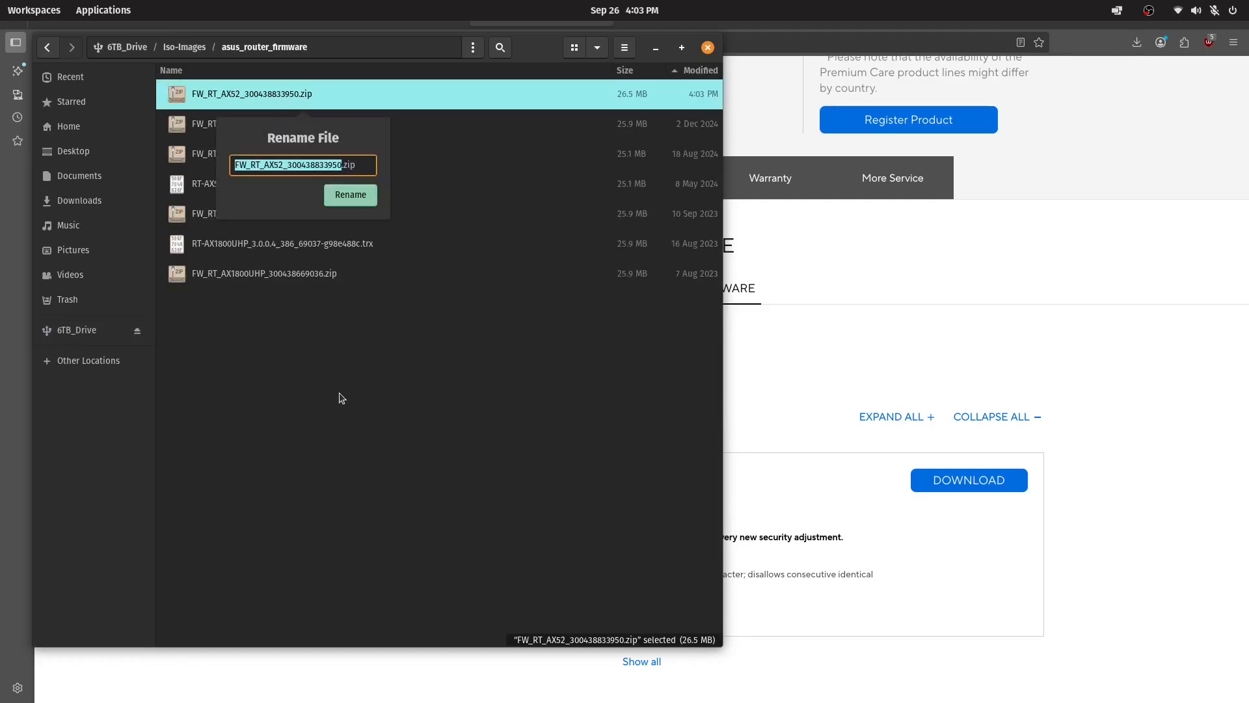
right_click(272, 350)
left_click(293, 355)
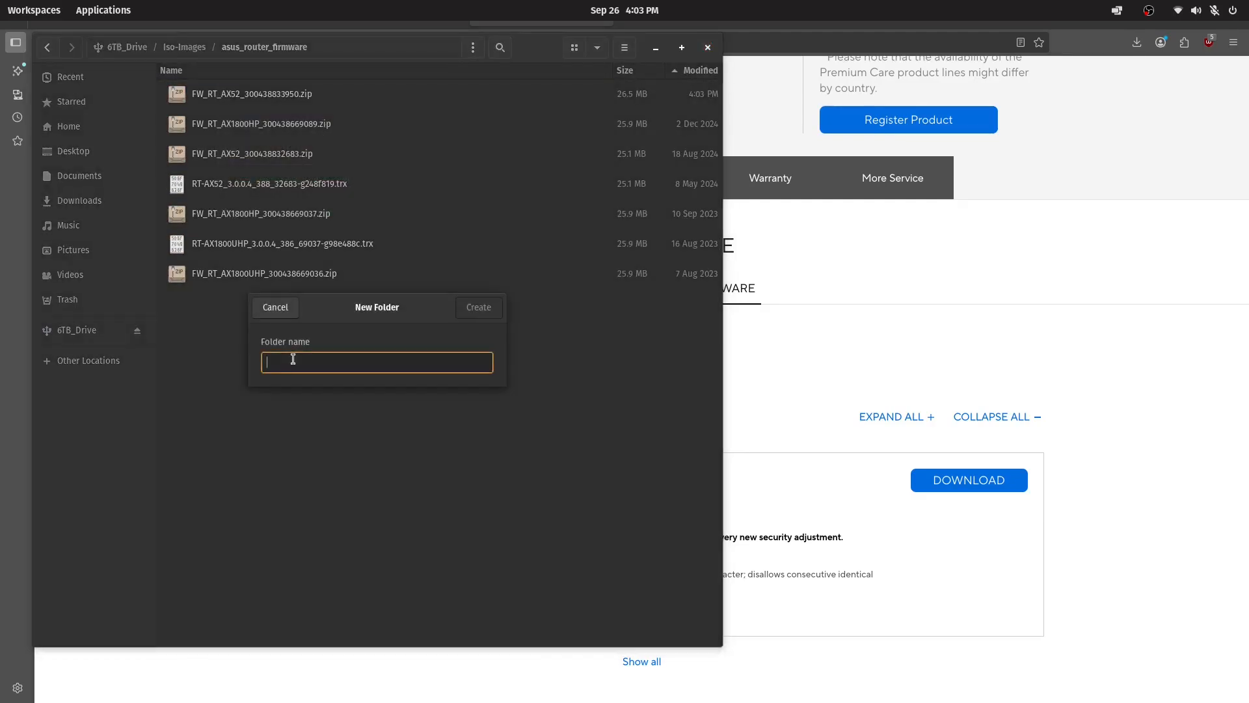
key("ctrl+v")
key("Return")
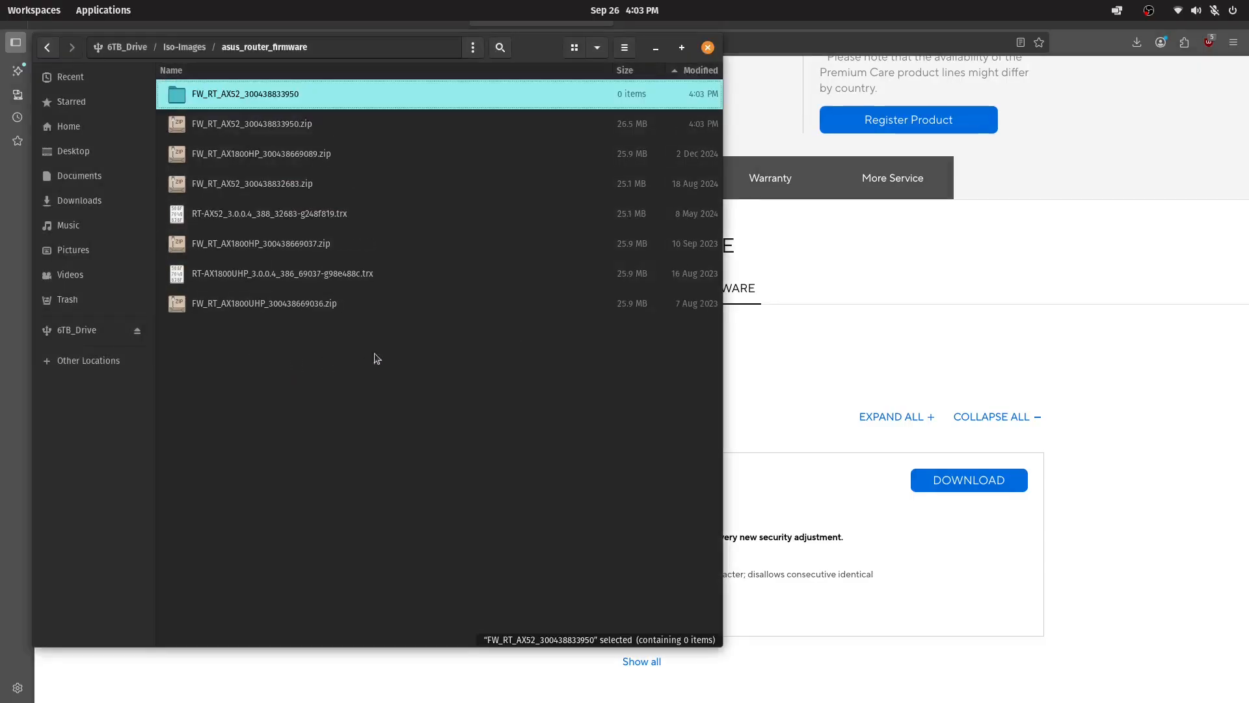
left_click(249, 130)
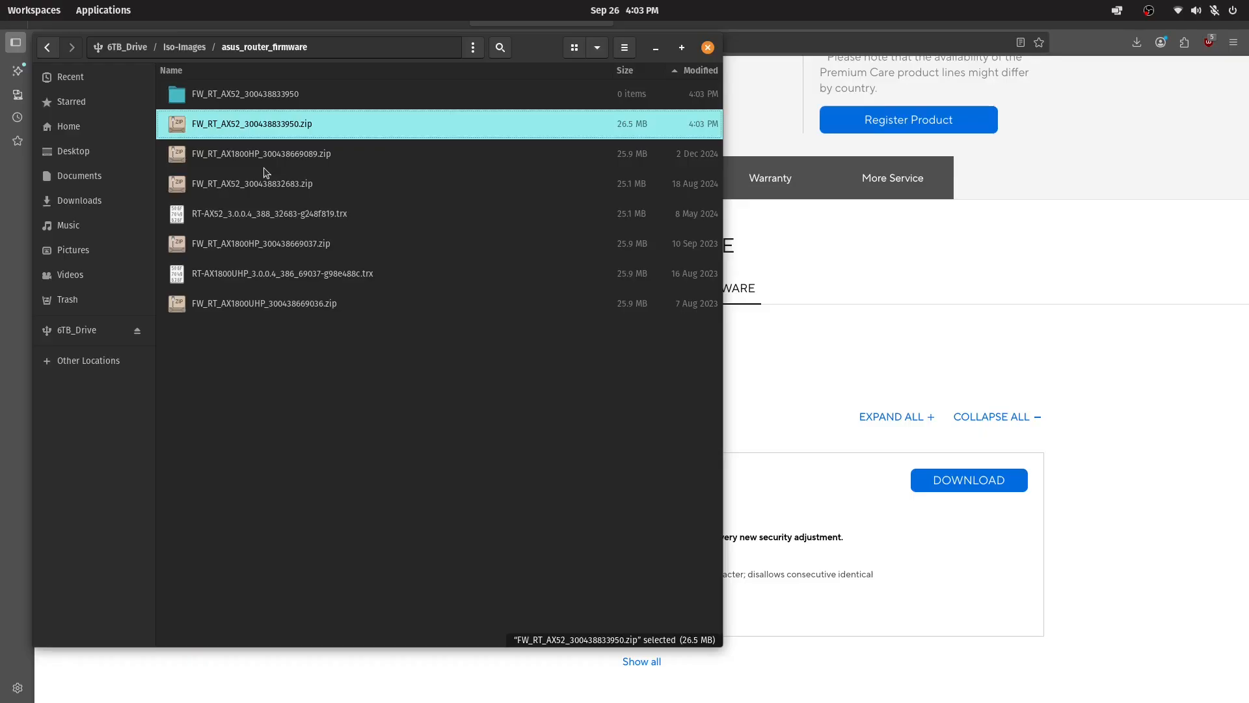
double_click(255, 99)
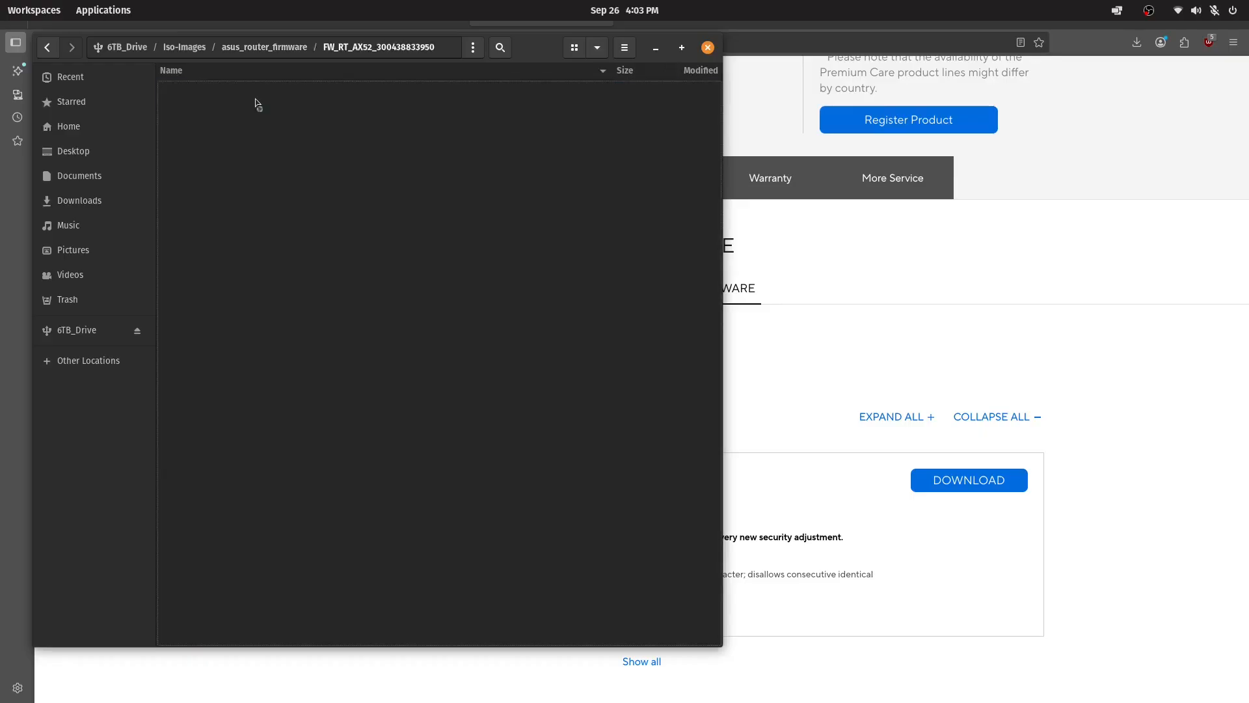
key("ctrl+v")
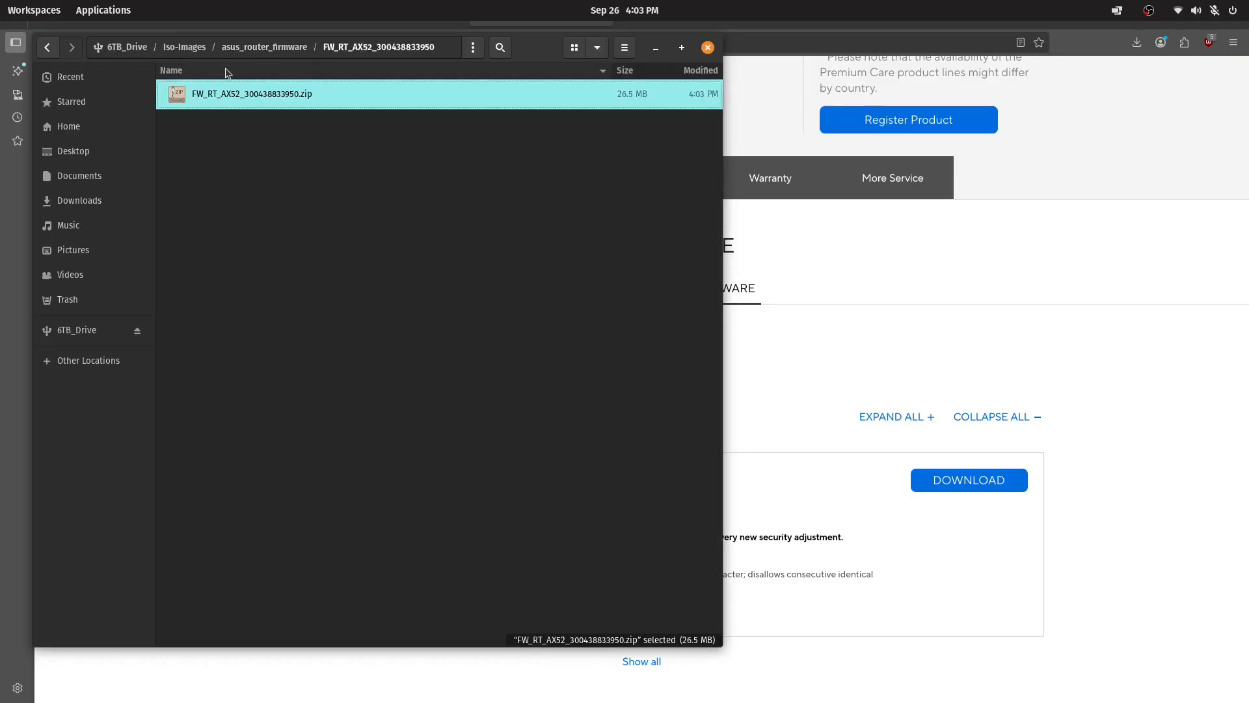
Step: Copy the parent folder path from the properties of FW_RT_AX52_300438833950.zip
right_click(226, 93)
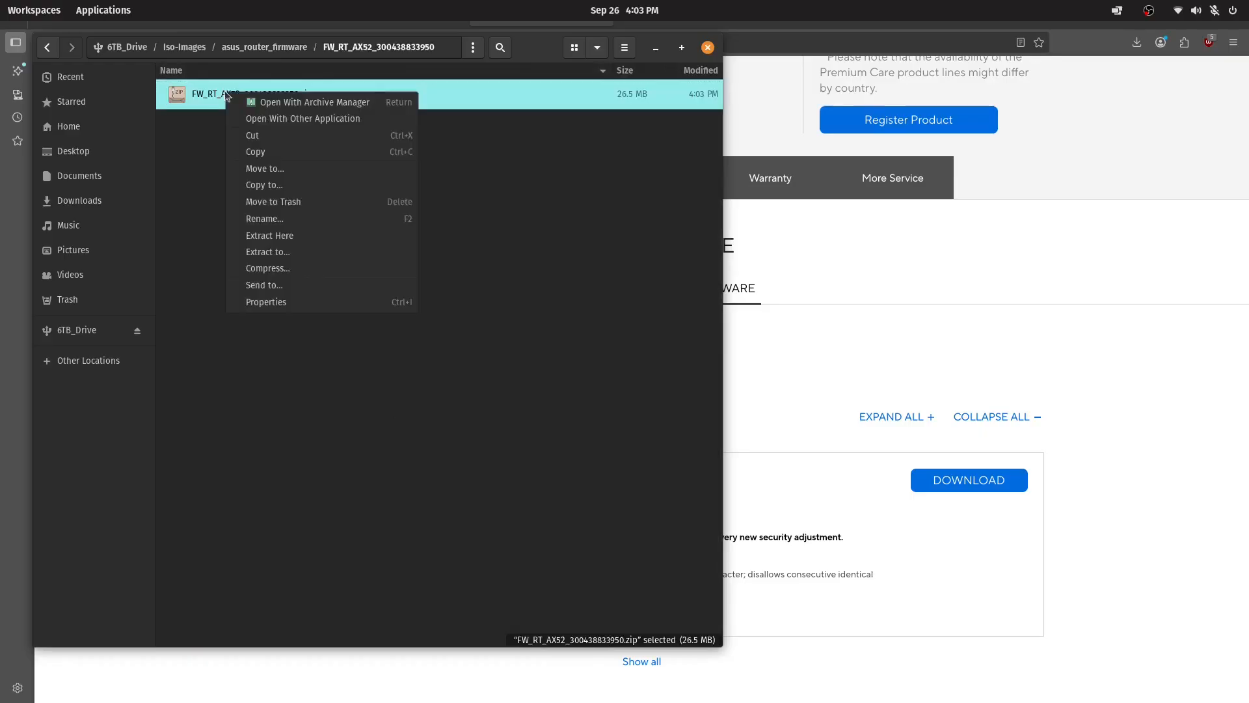
left_click(312, 303)
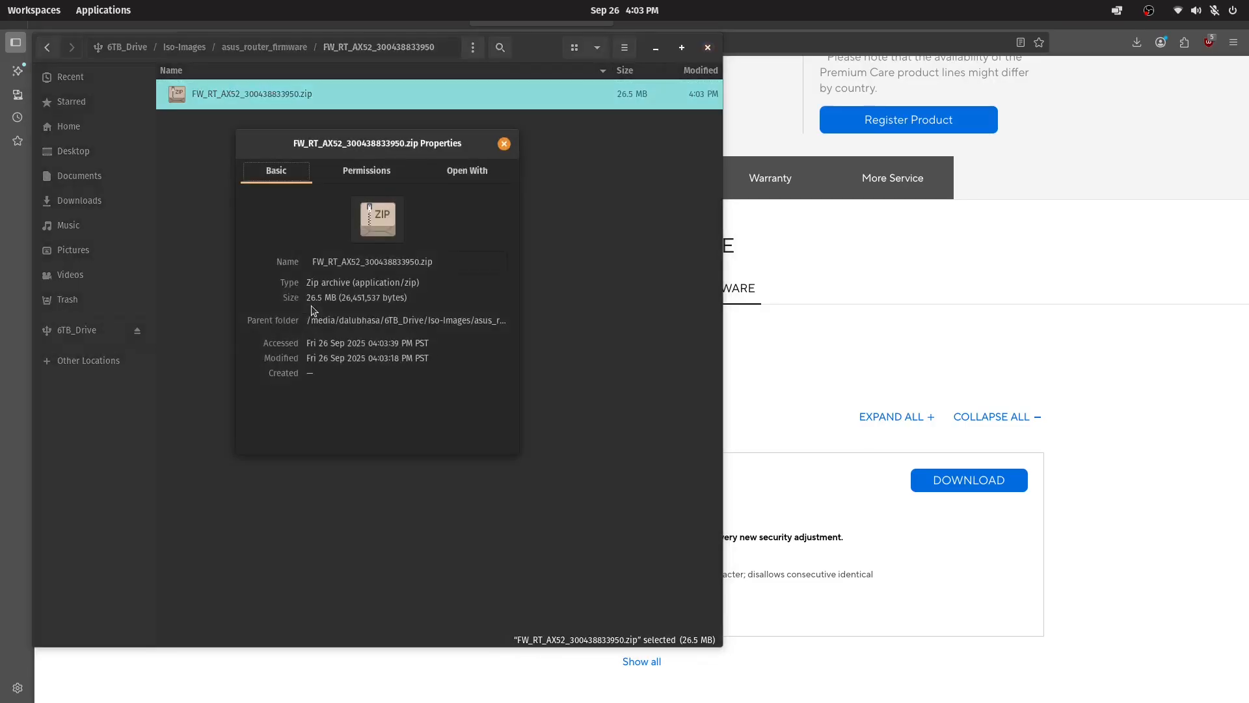
triple_click(367, 319)
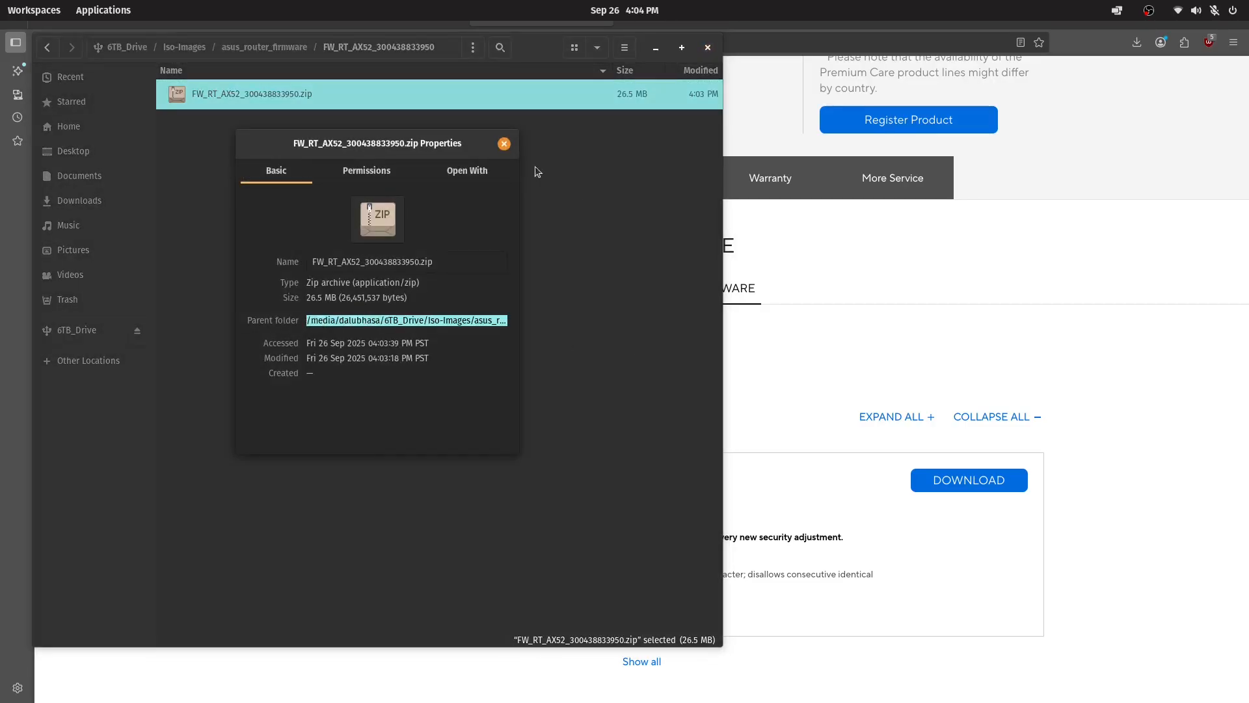
left_click(506, 144)
Step: Switch to the Terminator terminal, change to the copied firmware folder path and list its files with ls -lrt
mouse_move(673, 691)
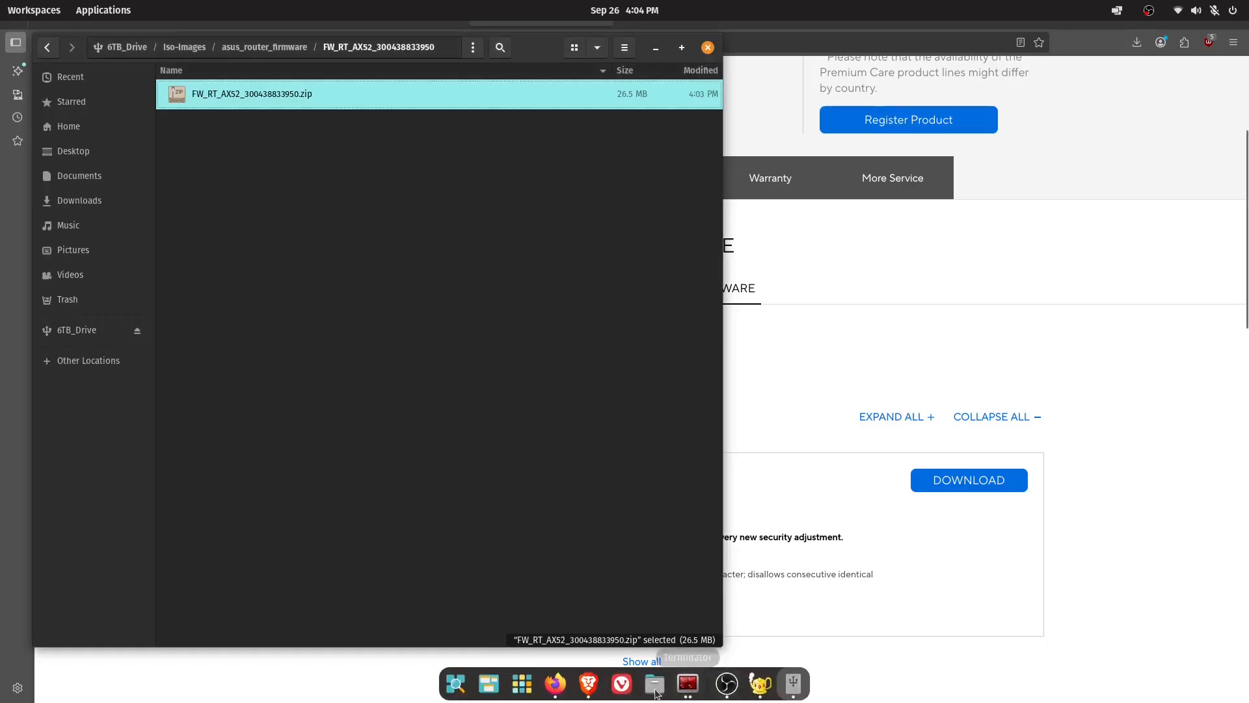
left_click(675, 688)
left_click(781, 605)
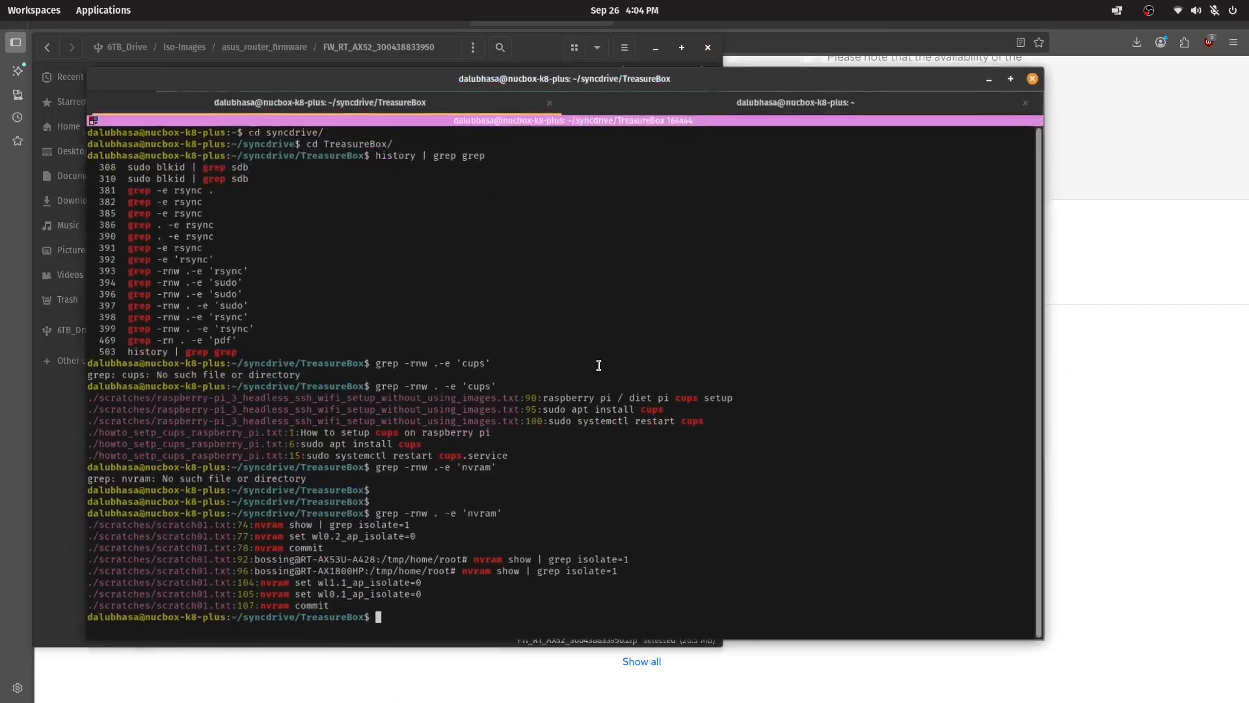
left_click(708, 93)
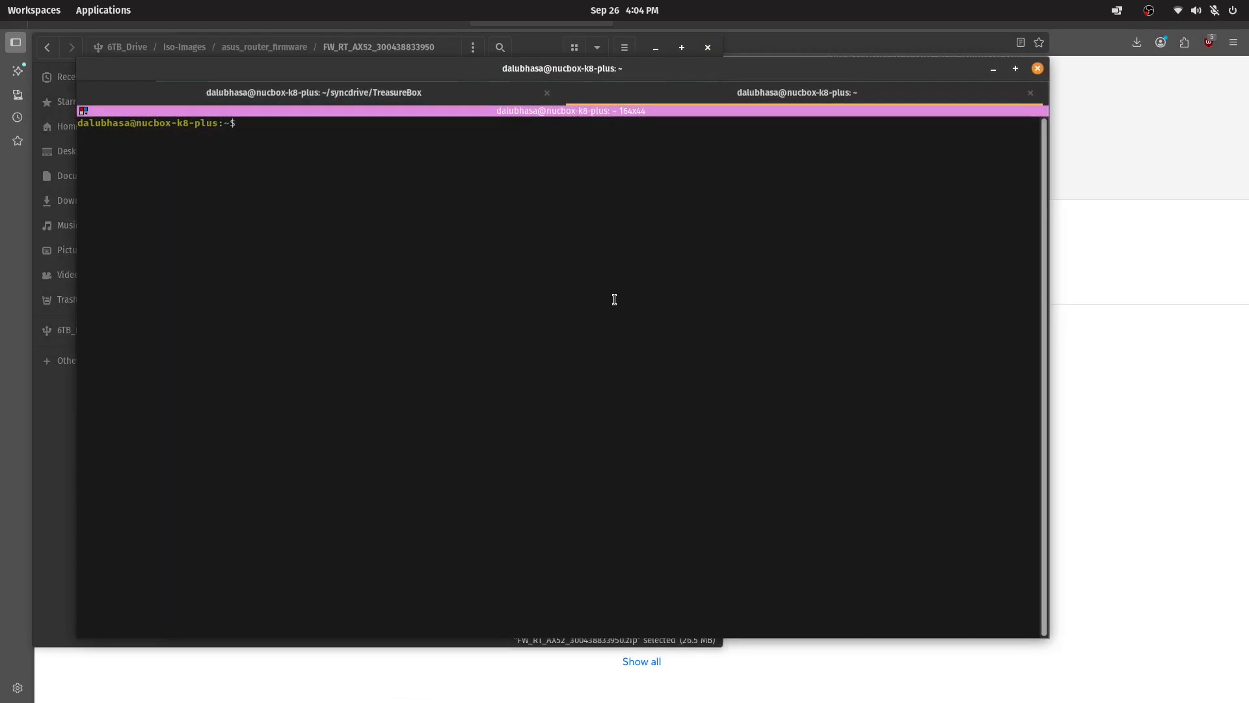
type("cd")
key("ctrl+shift+v")
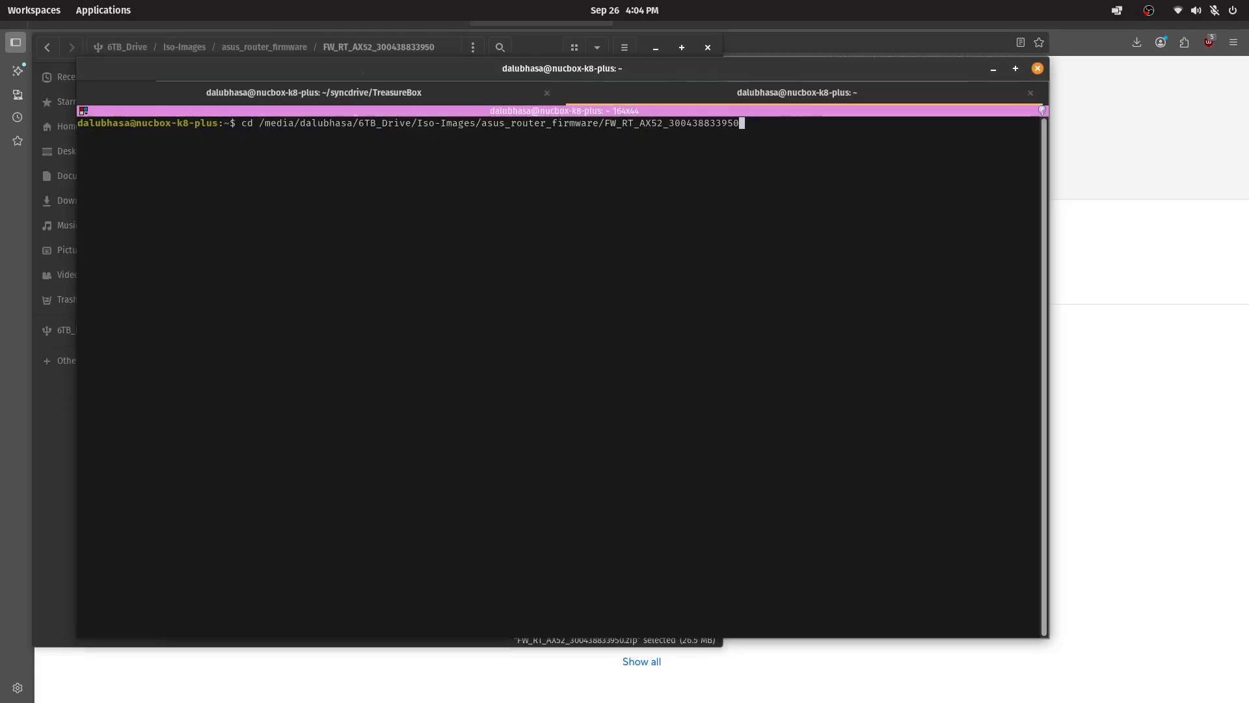
key("Return")
type("ls -lrt")
key("Return")
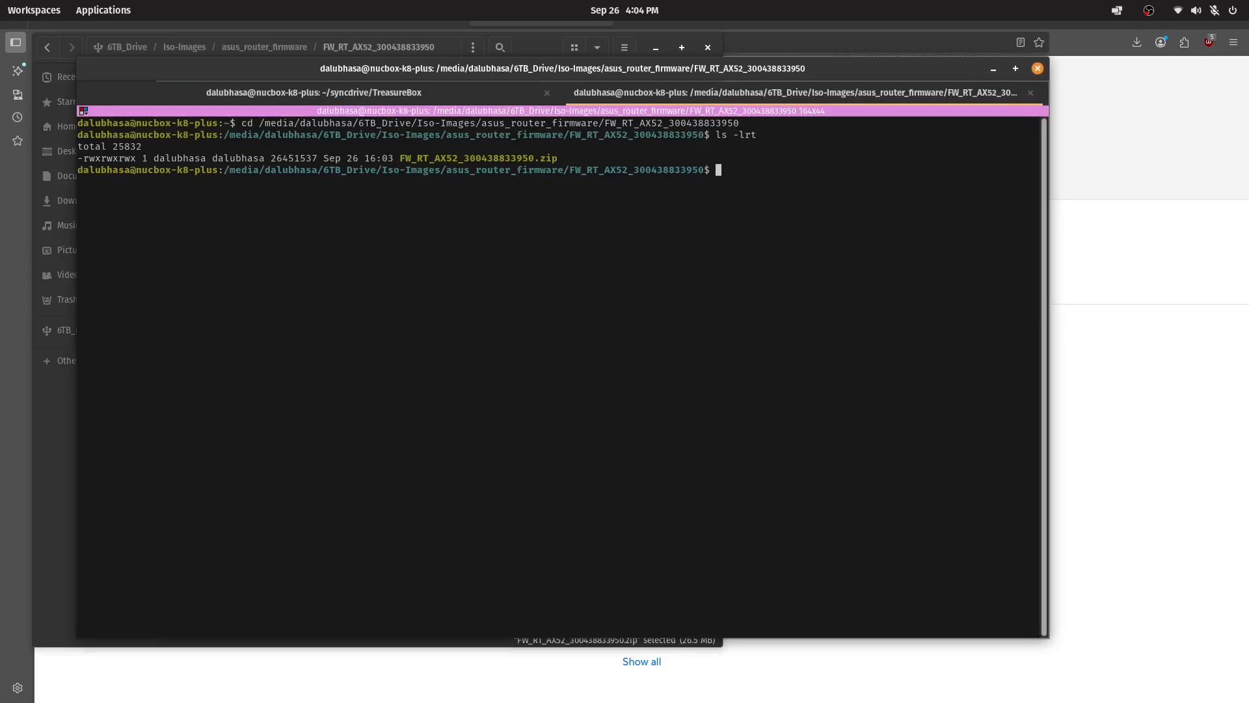
Step: Compute the SHA-256 checksum of FW_RT_AX52_300438833950.zip with sha256sum
key("Return")
key("Return")
type("sha")
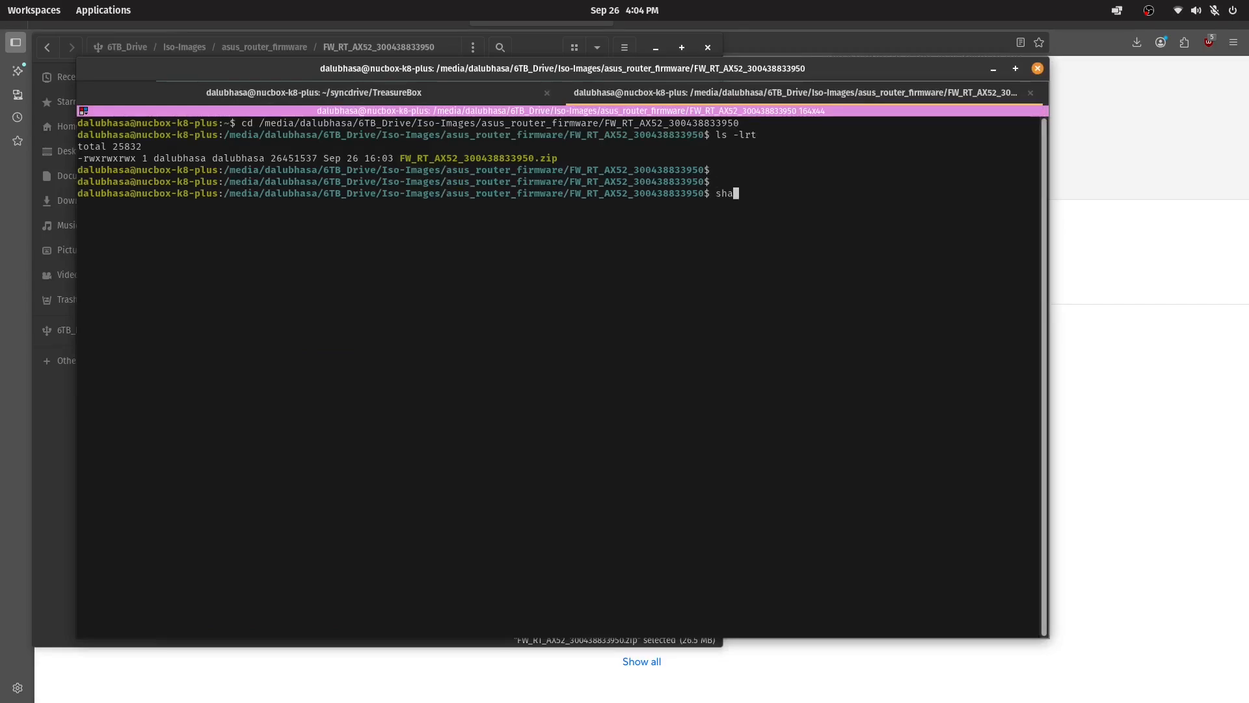
key("Tab")
key("Tab")
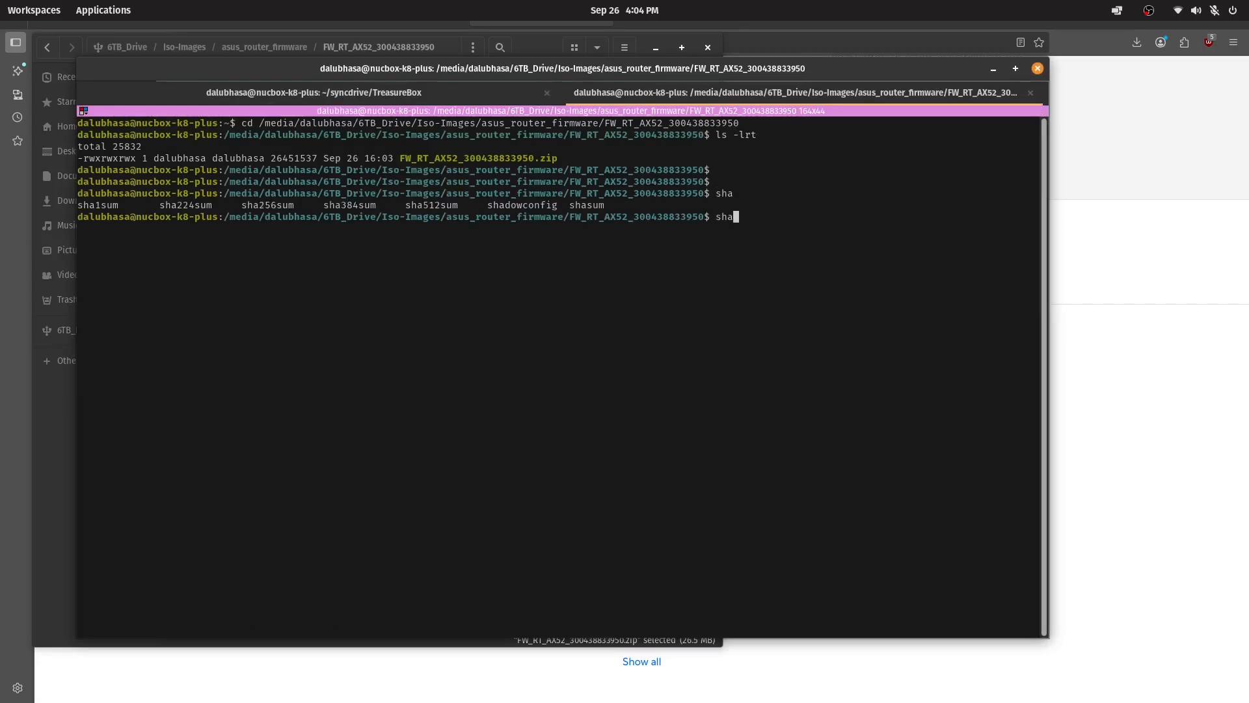
type("256")
key("Tab")
double_click(447, 161)
right_click(448, 162)
left_click(457, 168)
left_click(416, 326)
key("ctrl+shift+v")
key("Return")
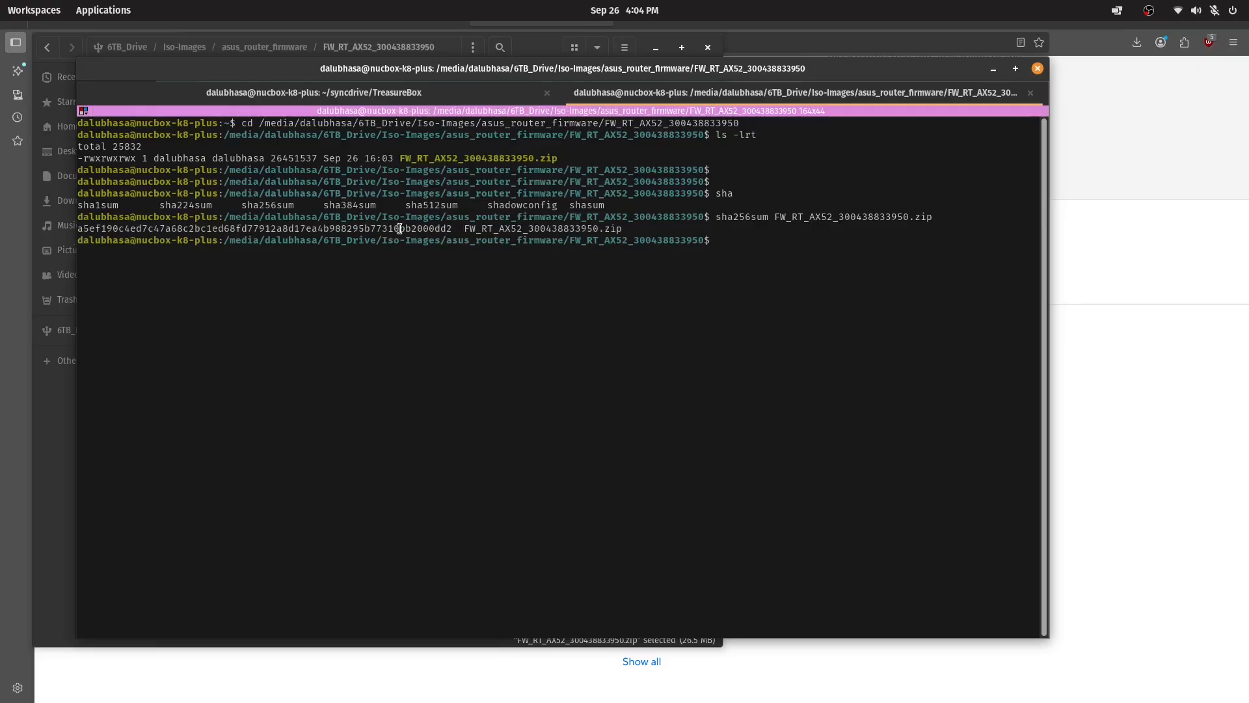
Step: Compare the end of the computed checksum with the SHA-256 value published on the ASUS RT-AX52 firmware page in Firefox
left_click_drag(399, 229, 454, 224)
left_click(1116, 382)
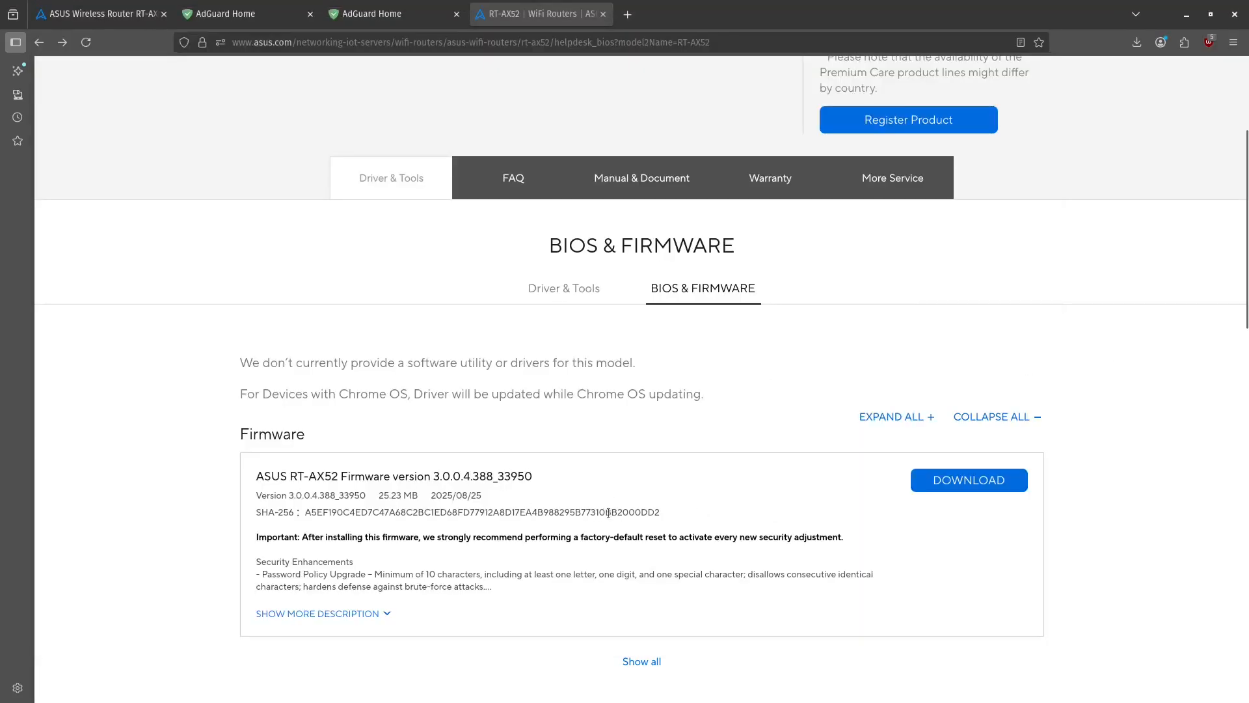
left_click_drag(610, 512, 671, 515)
key("alt+Tab")
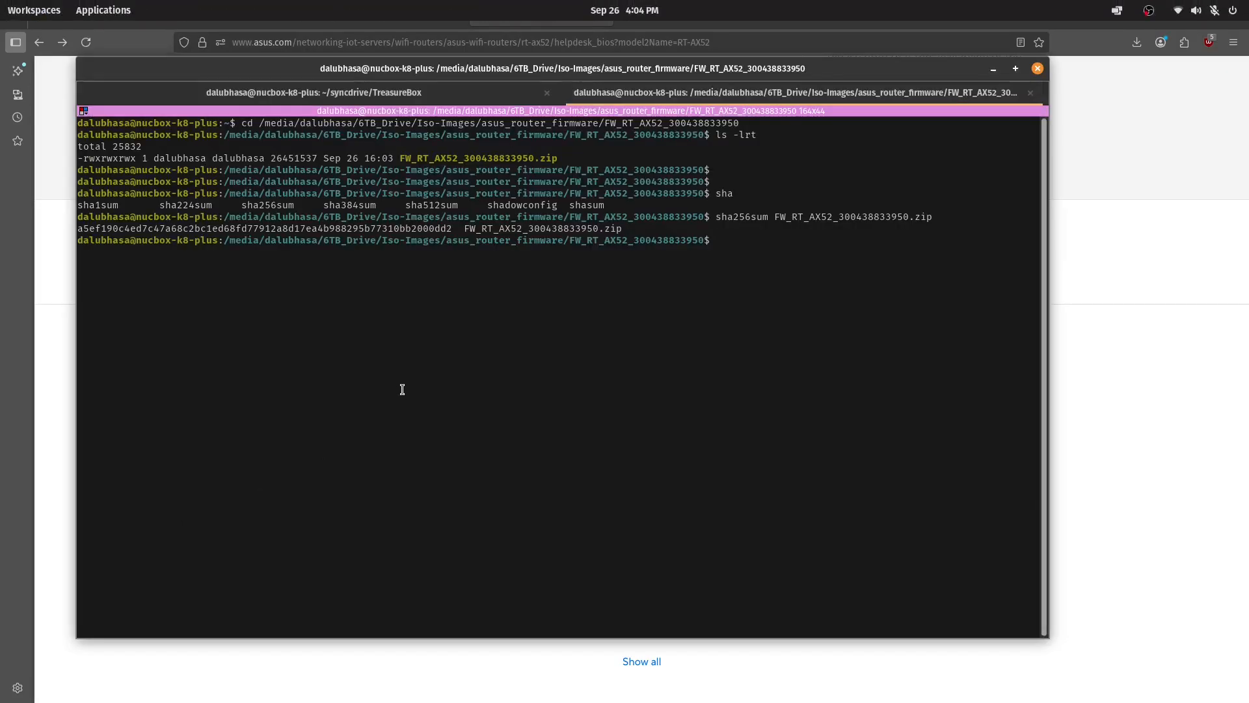
Step: Extract FW_RT_AX52_300438833950.zip in the current folder with unzip and list the files with ls -lrt
type("unzio")
key("BackSpace")
type("p")
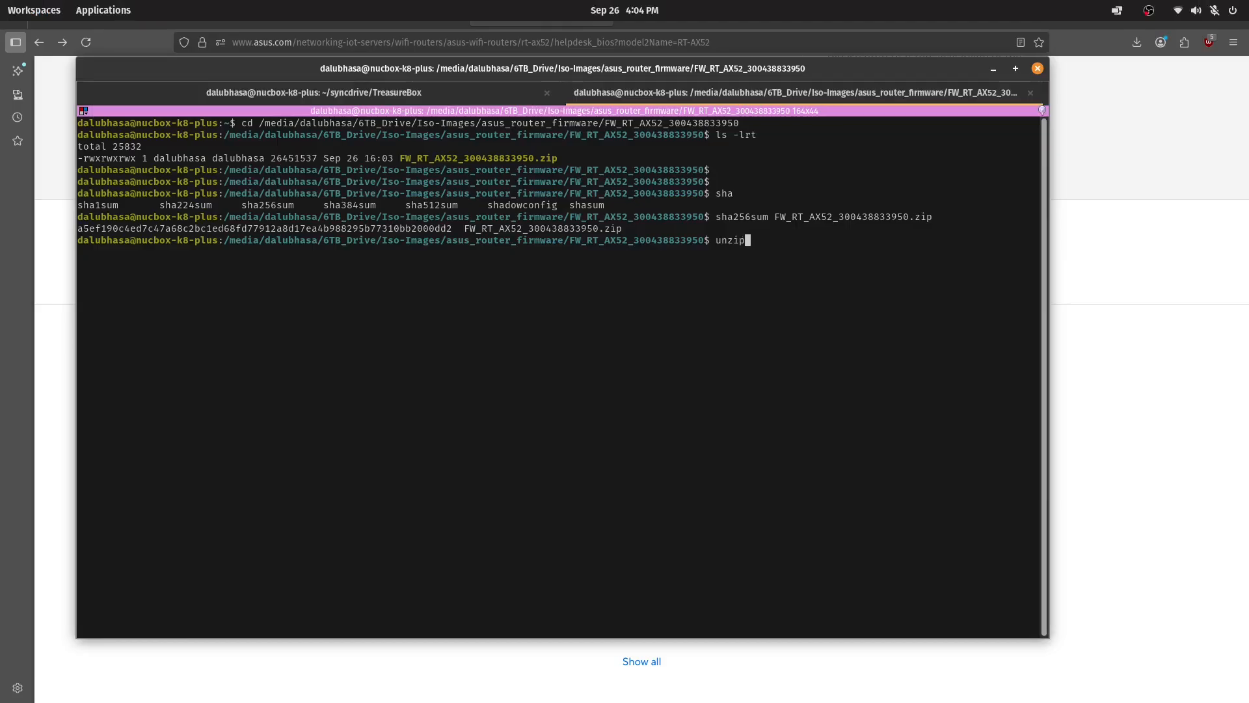
key("Tab")
key("Tab")
key("BackSpace")
key("BackSpace")
key("BackSpace")
key("BackSpace")
key("BackSpace")
key("BackSpace")
key("BackSpace")
key("BackSpace")
key("BackSpace")
key("BackSpace")
key("BackSpace")
key("BackSpace")
key("BackSpace")
key("BackSpace")
key("BackSpace")
key("BackSpace")
key("BackSpace")
key("BackSpace")
key("BackSpace")
key("BackSpace")
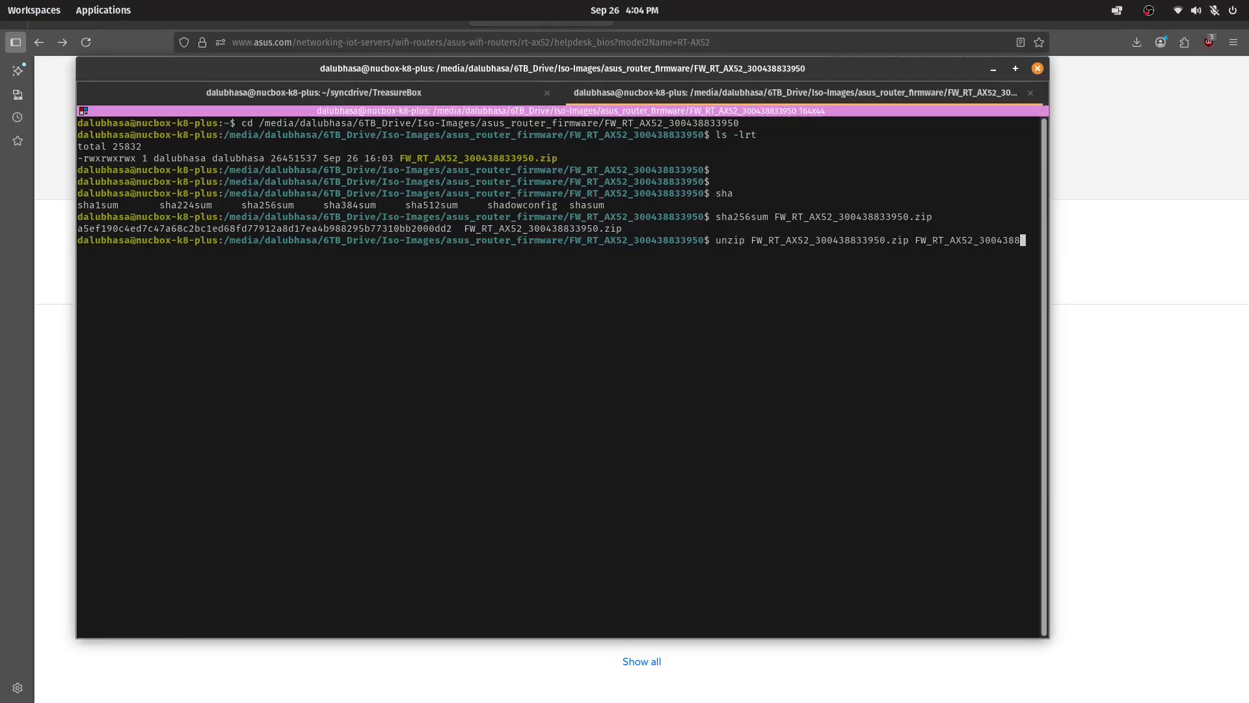
key("BackSpace")
key("BackSpace")
key("BackSpace")
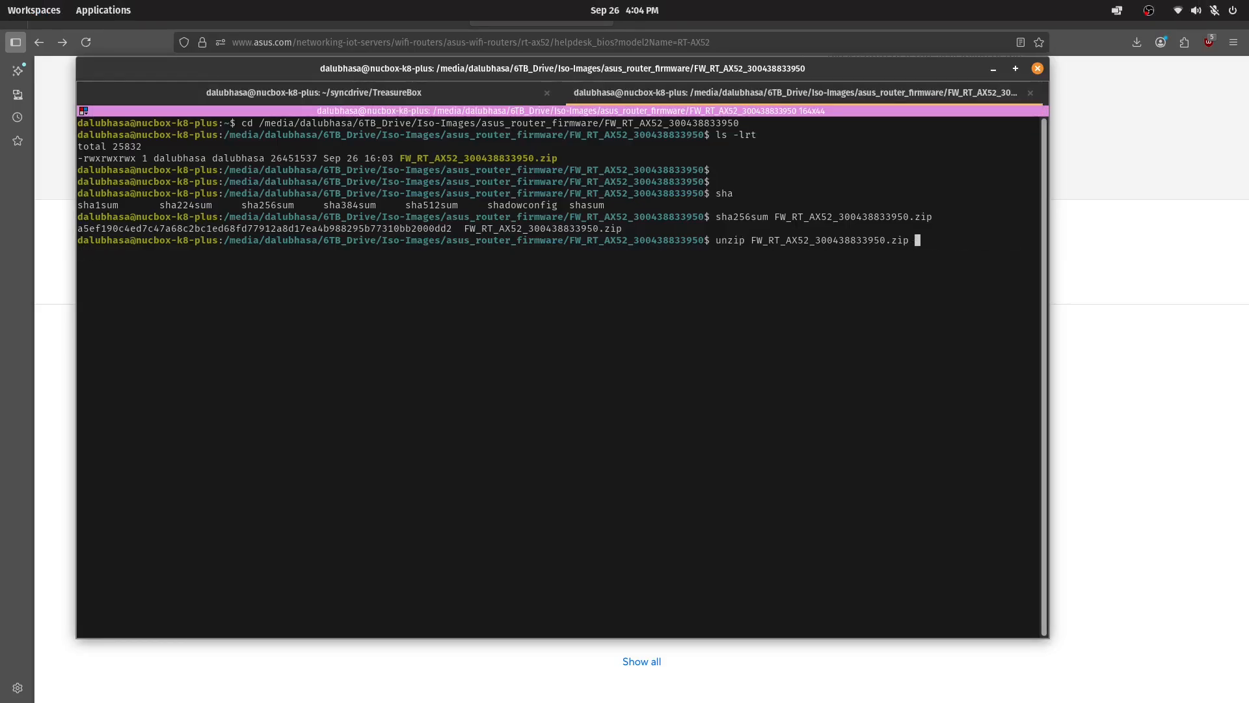
key("Return")
key("Return")
key("Return")
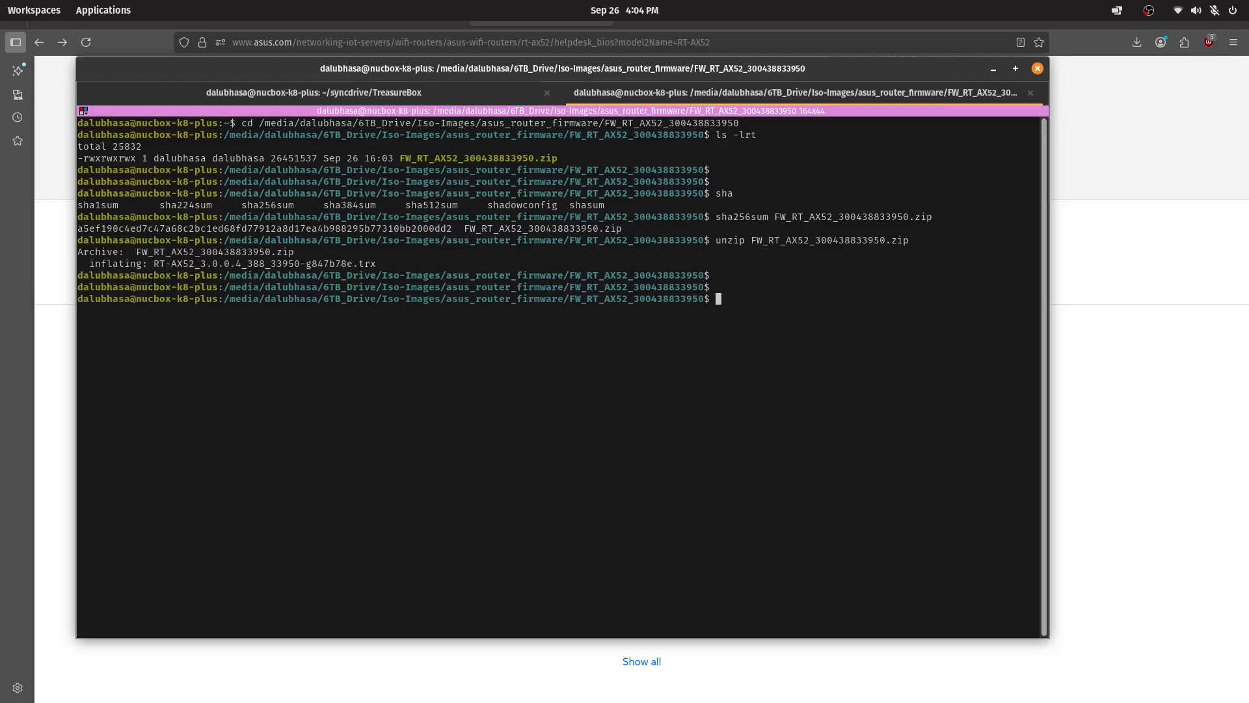
type("ls -lrt")
key("Return")
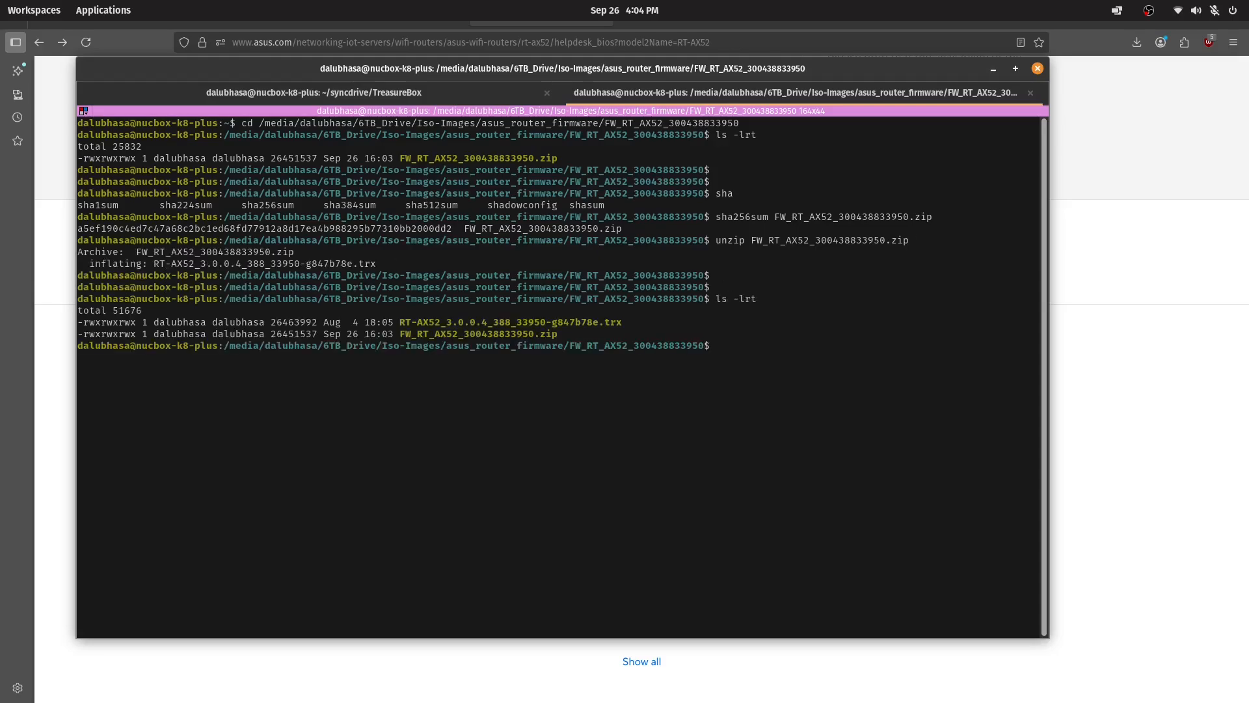
Step: Compare the extracted .trx file's name with the AiMesh node's latest version on the router's Firmware Upgrade page
double_click(505, 322)
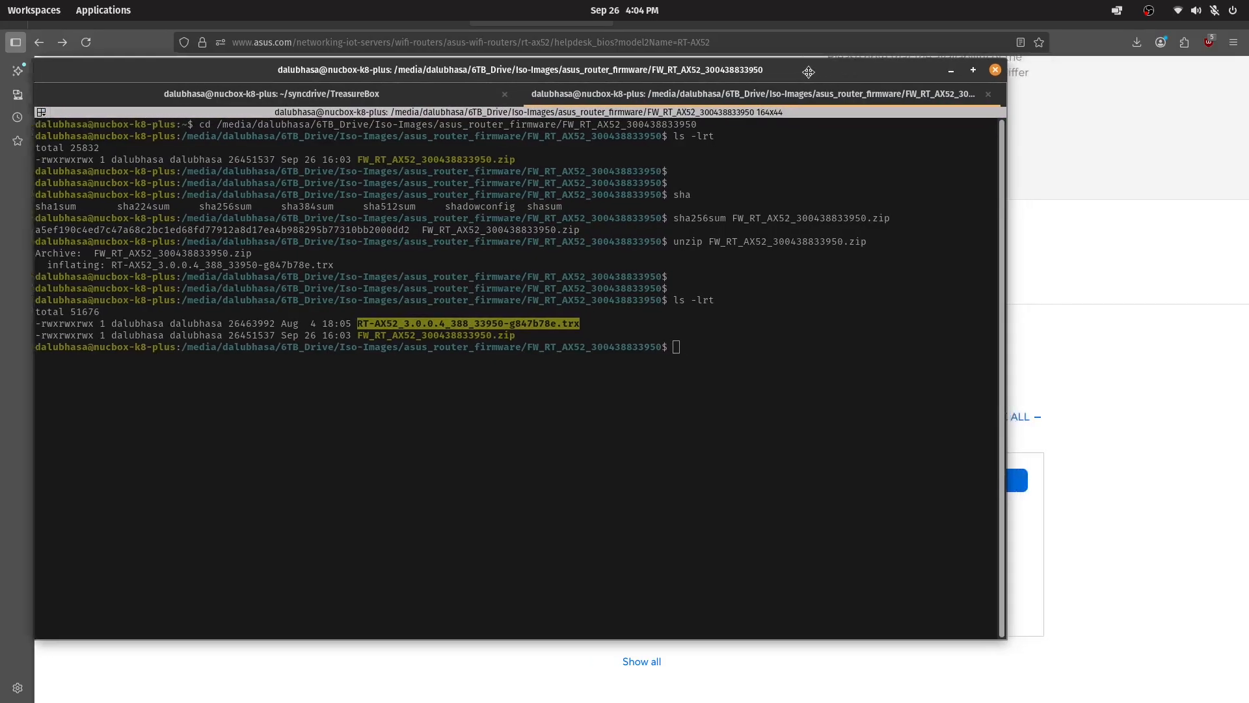
left_click_drag(859, 69, 643, 72)
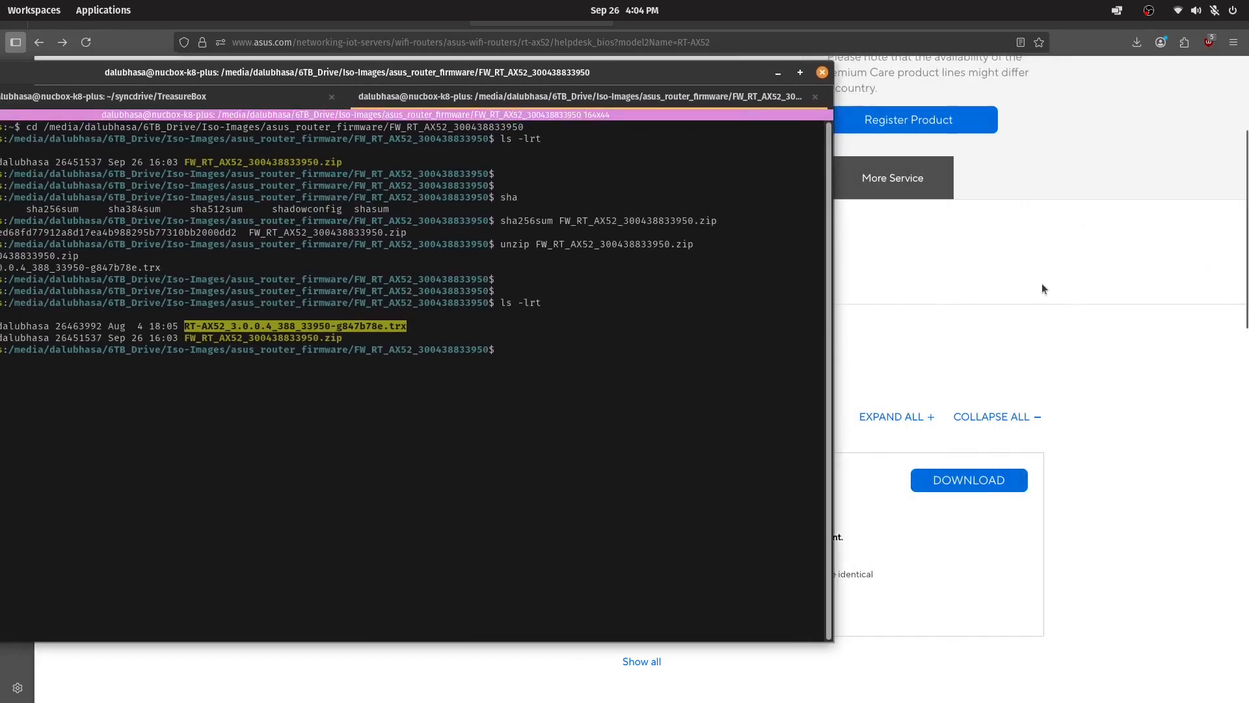
left_click(1075, 273)
left_click(96, 18)
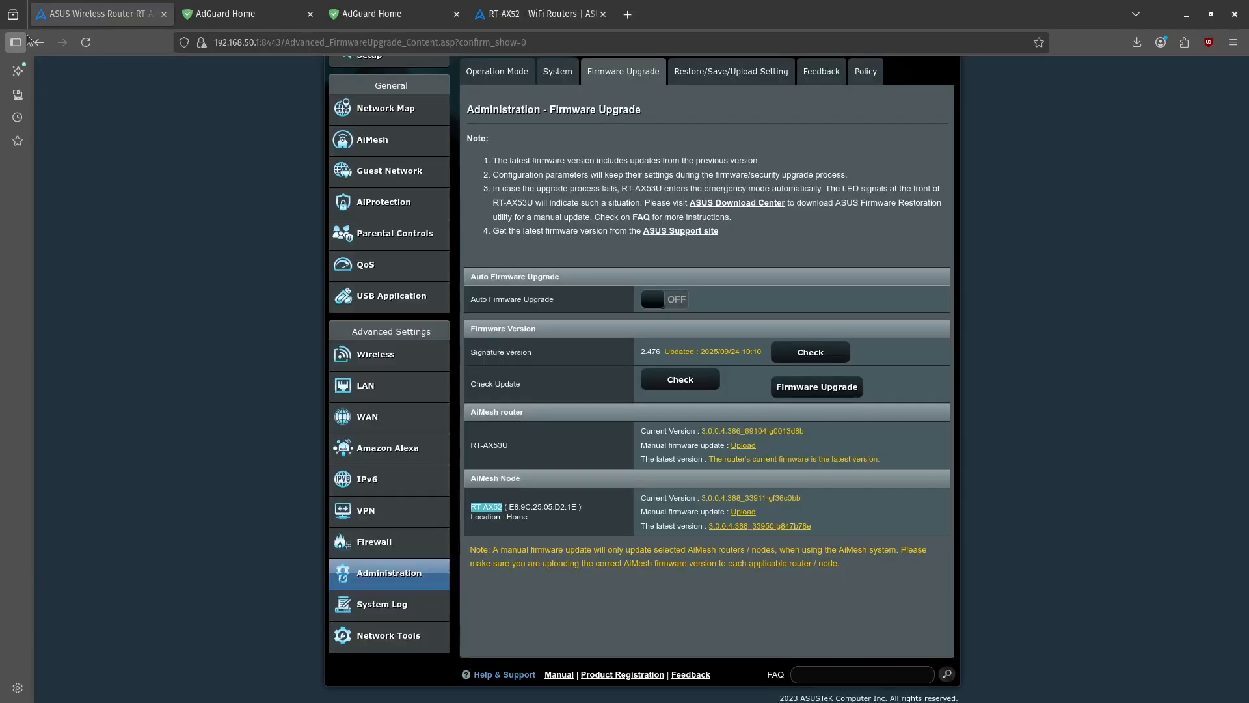
key("alt+Tab")
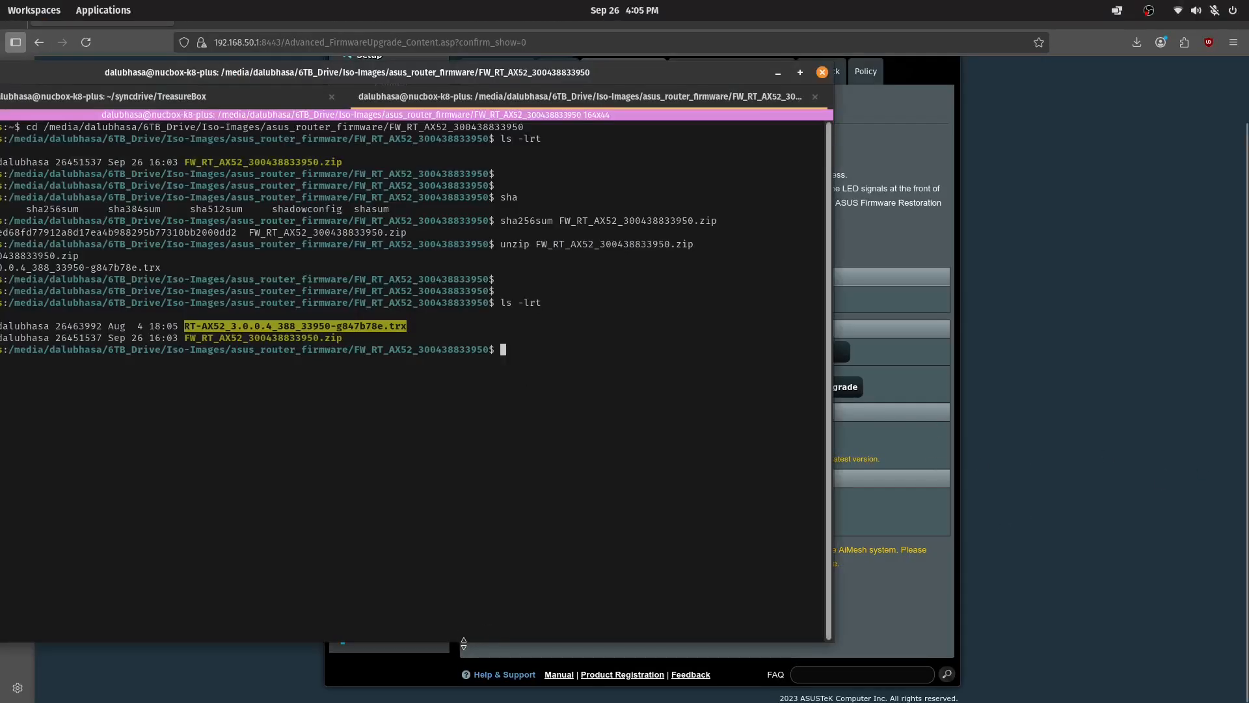
left_click_drag(464, 644, 418, 447)
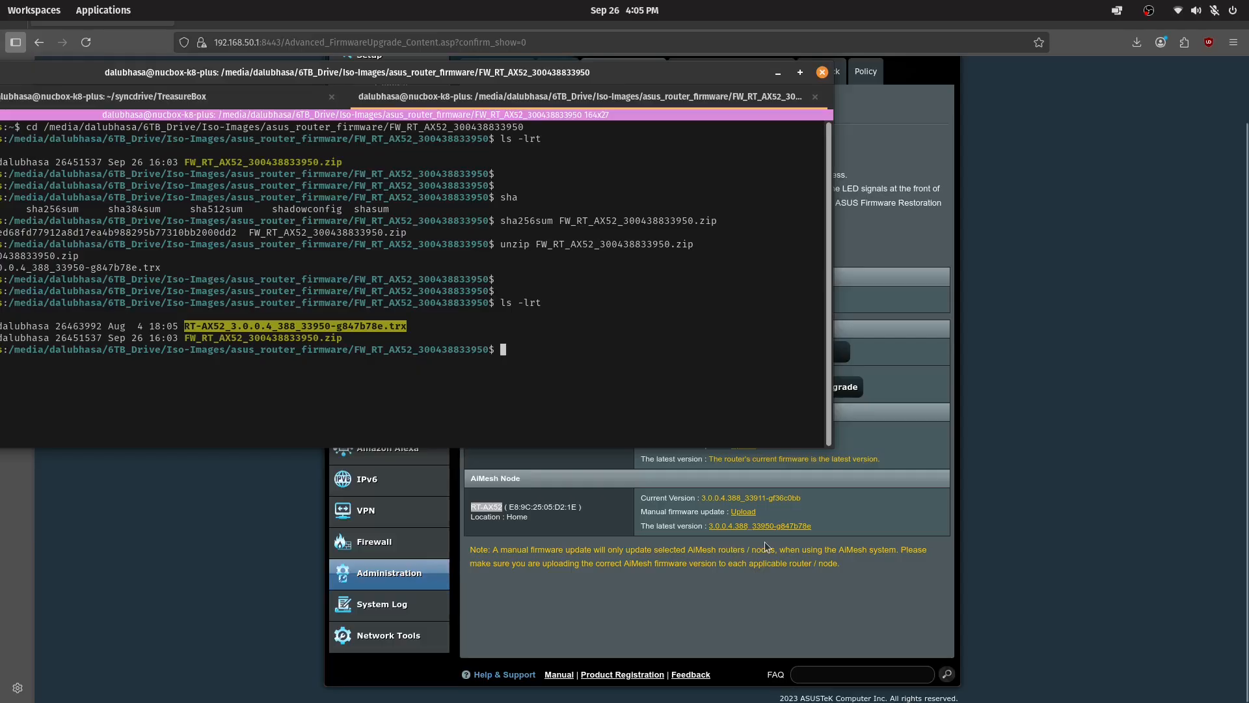
left_click(1012, 540)
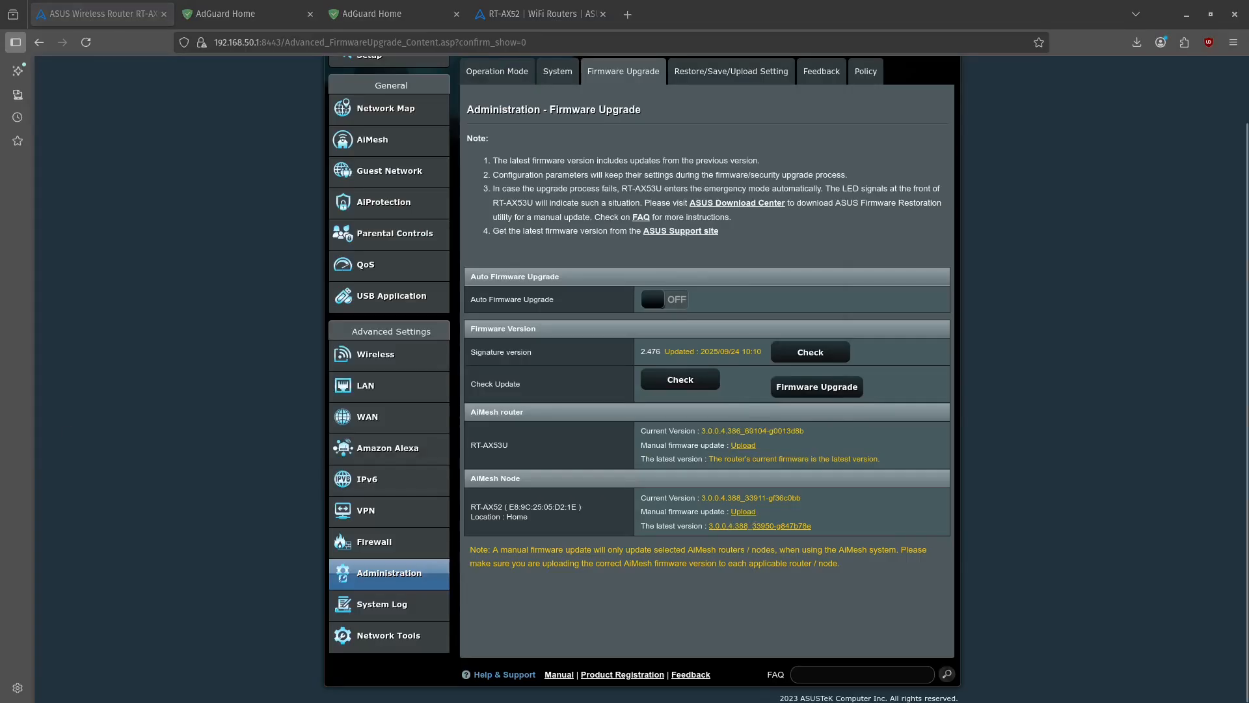
Step: Open the RT-AX52 node's manual firmware upload window, enlarge it and accept the certificate risk to continue
left_click_drag(0, 107, 619, 77)
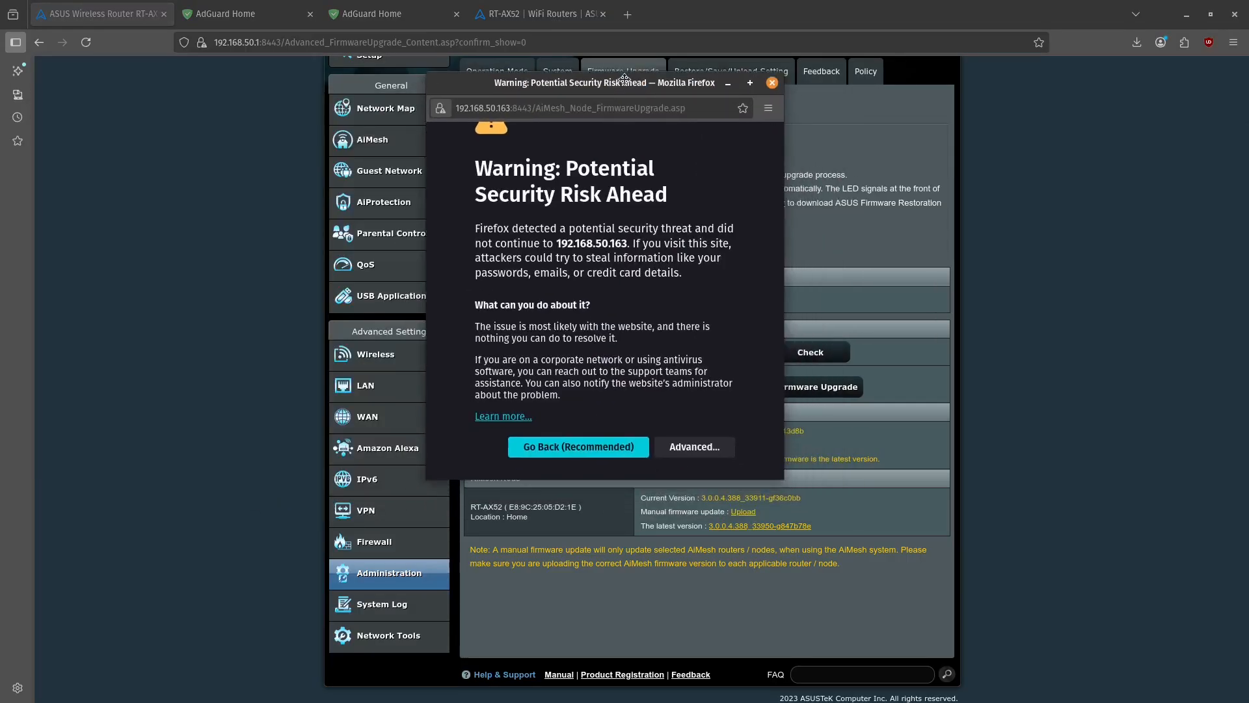
left_click_drag(783, 480, 1004, 652)
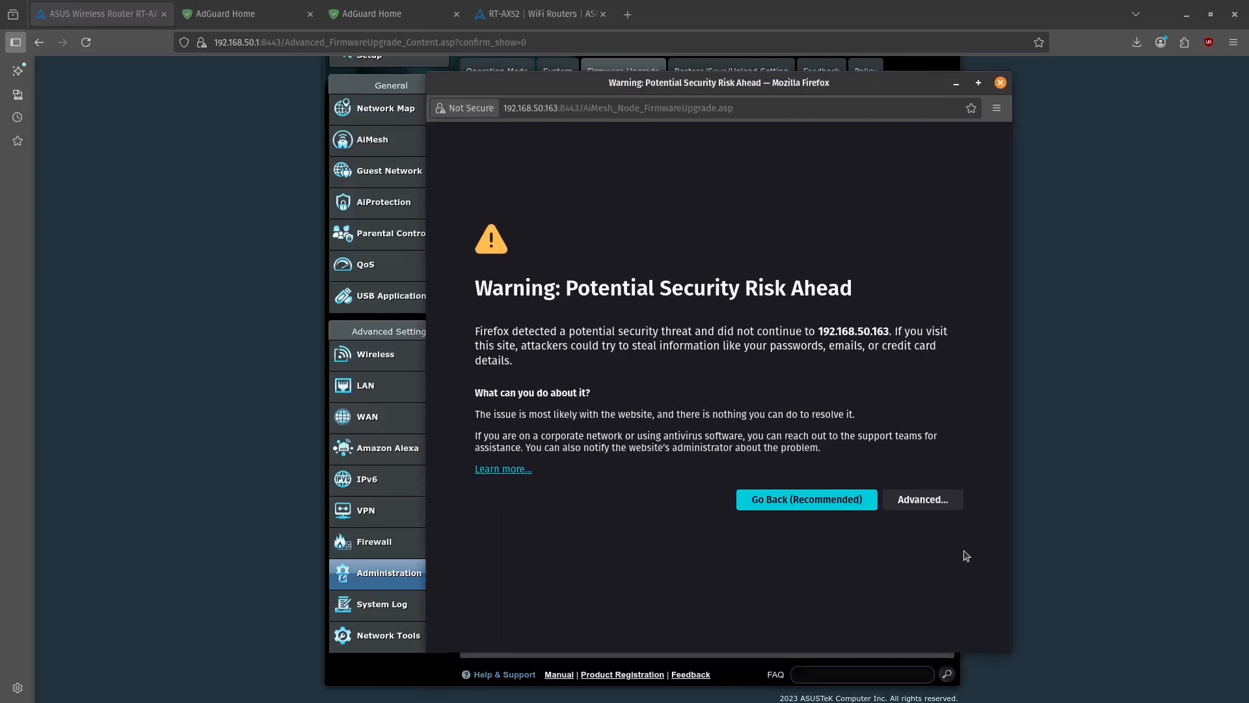
left_click(922, 500)
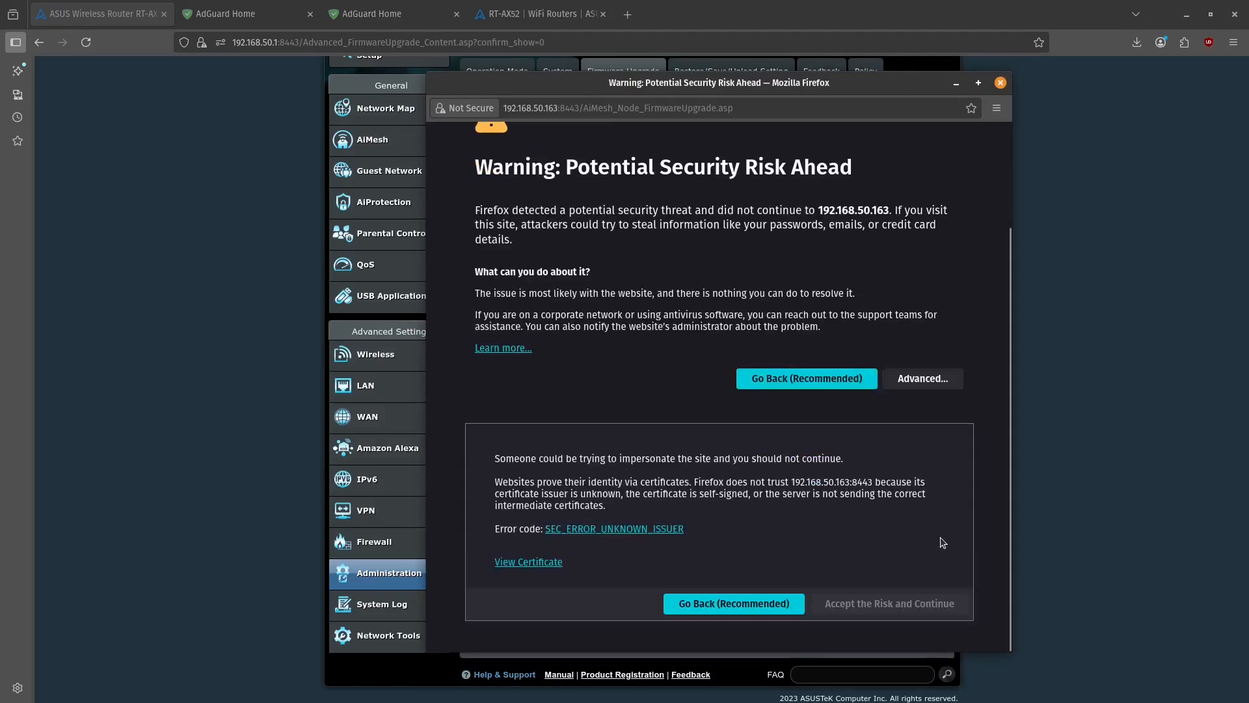
left_click(882, 602)
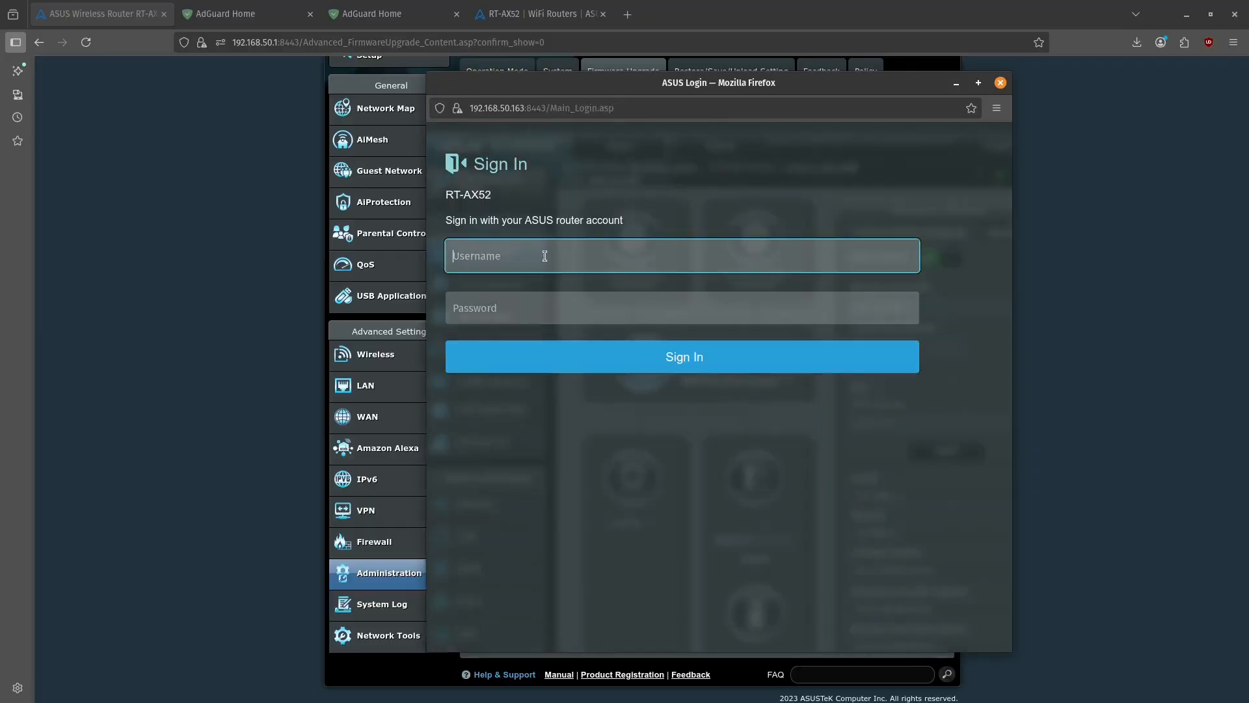
Step: Sign in to the RT-AX52 node with the router account's username and password
type("bossing")
key("Tab")
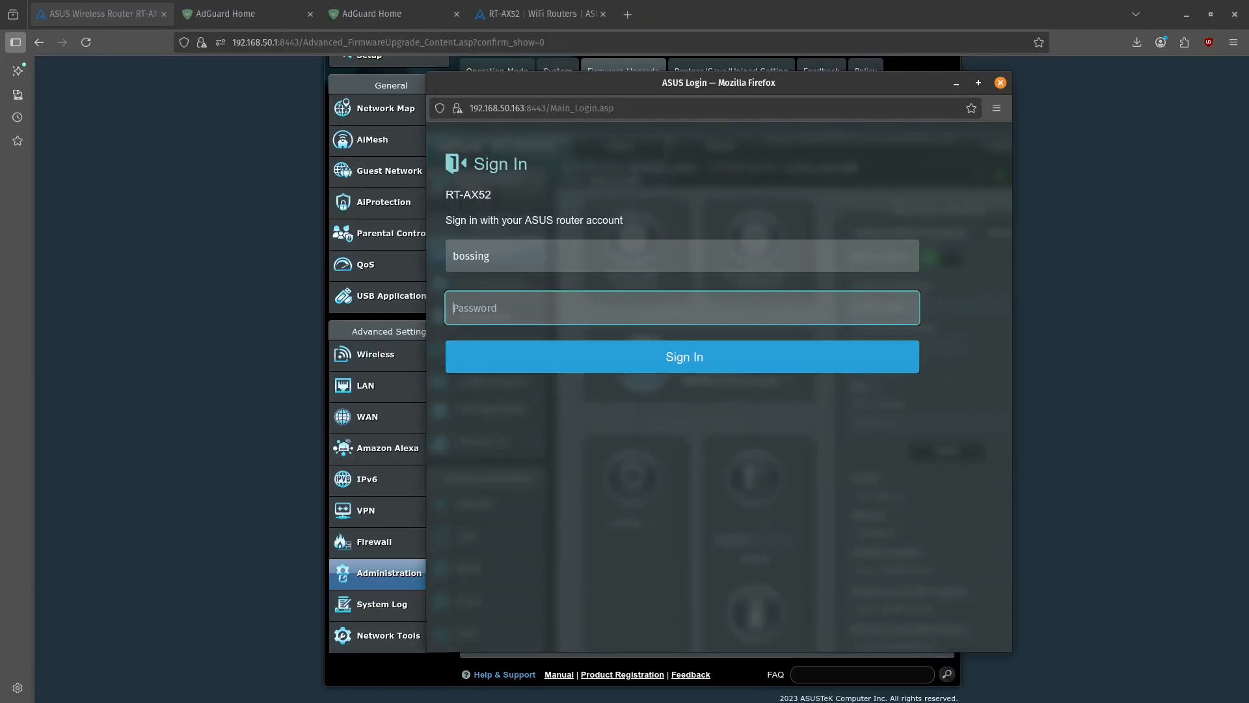
type("••••••••••••••")
key("Return")
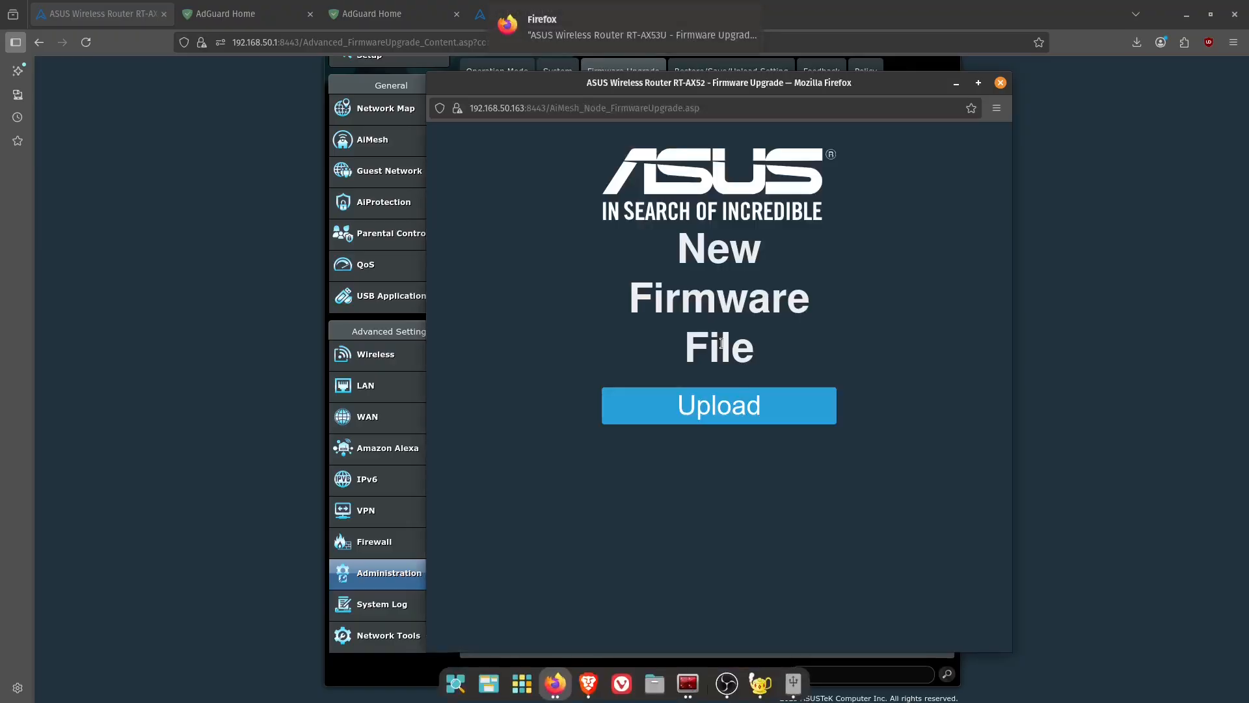
left_click(729, 415)
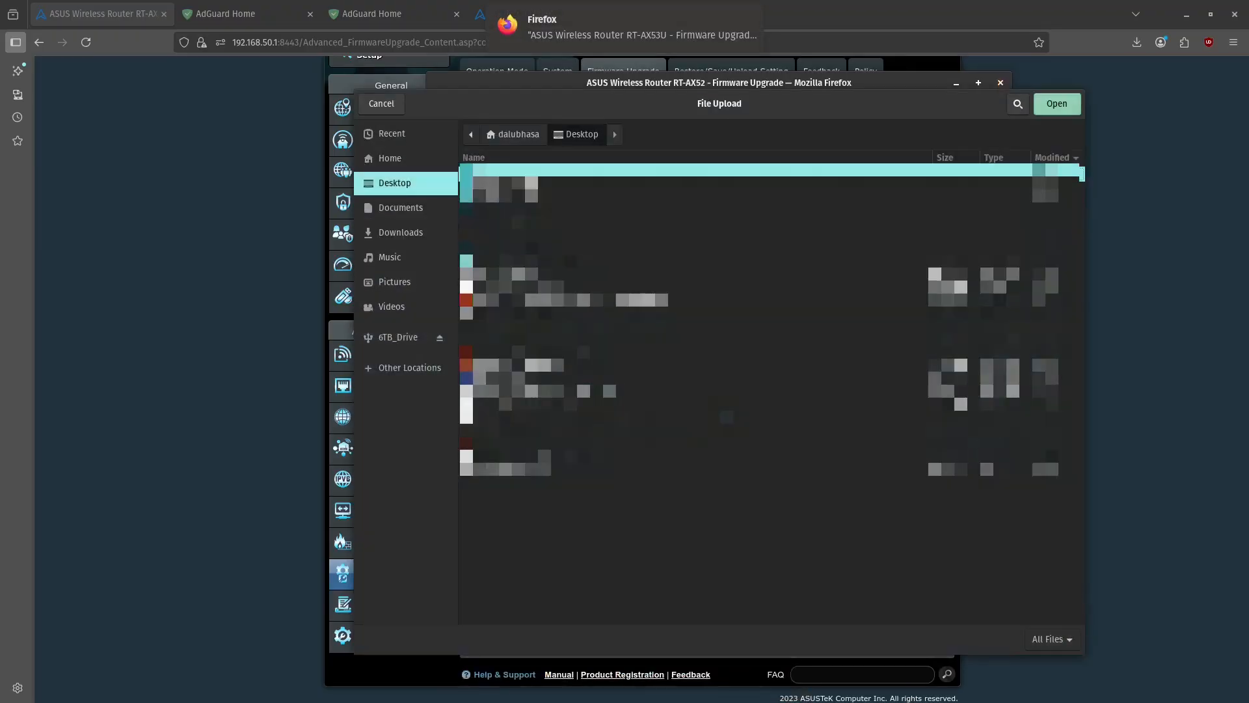
left_click(396, 340)
scroll(612, 397, "down", 10)
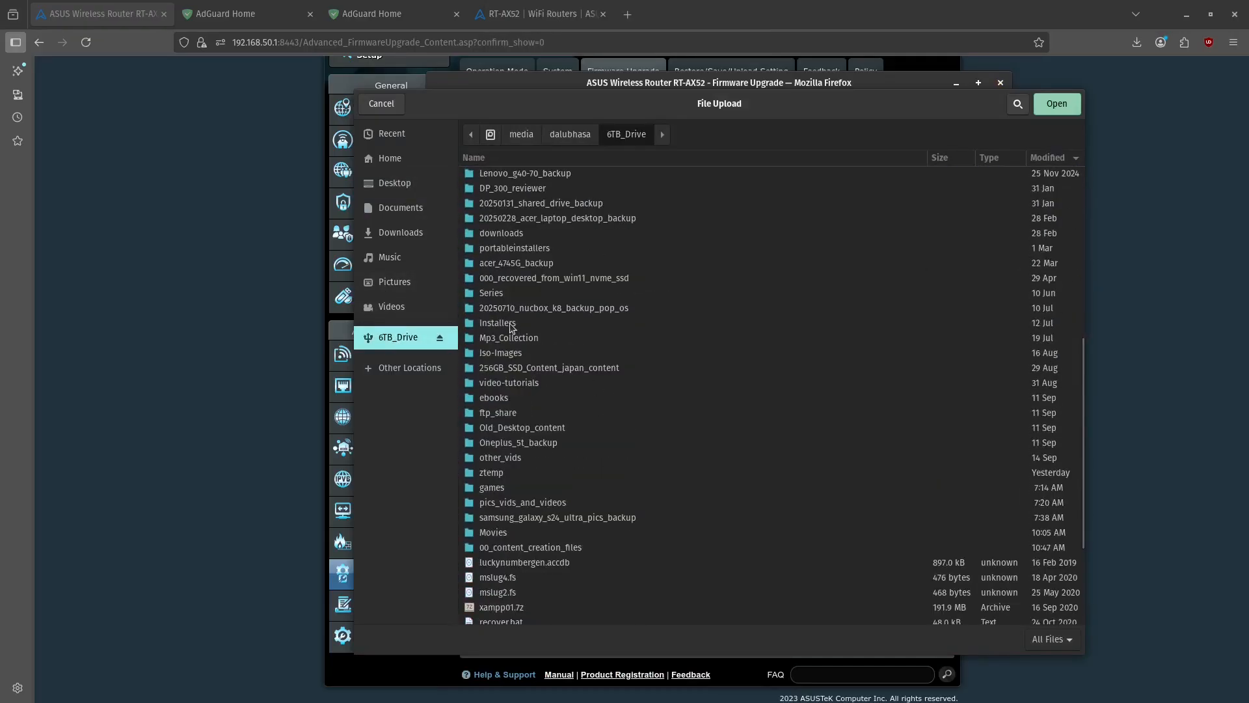
double_click(509, 353)
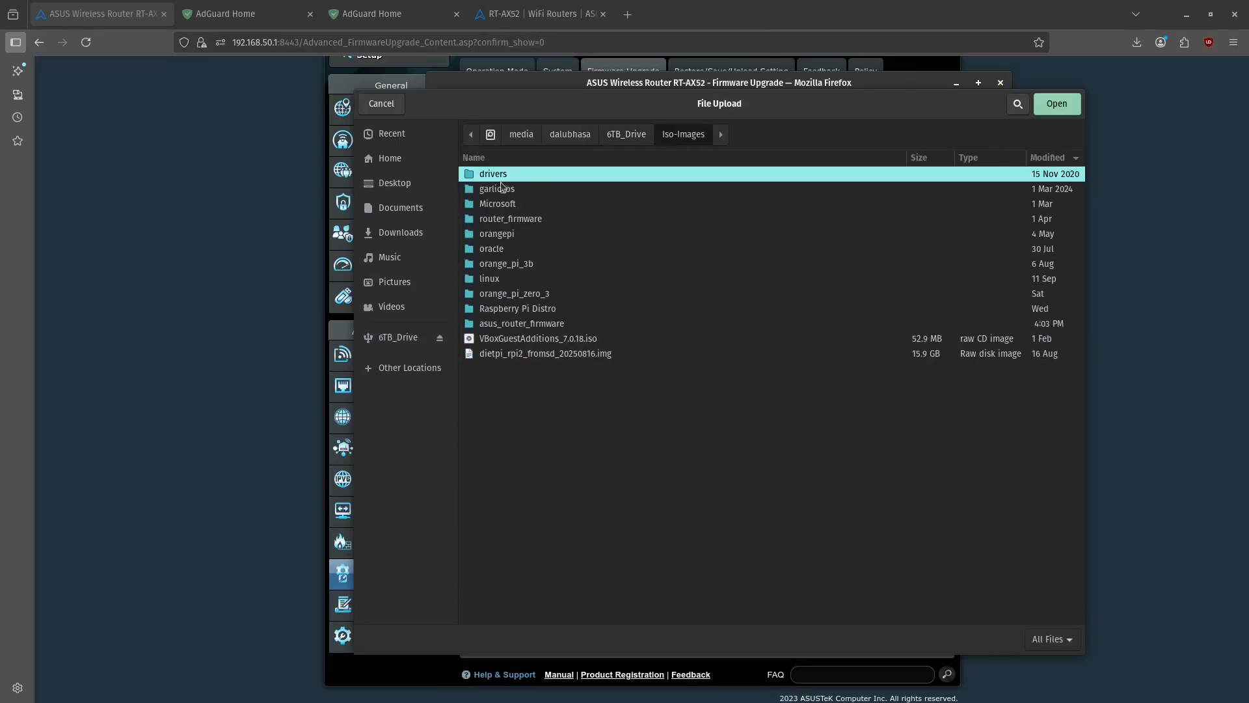
double_click(503, 222)
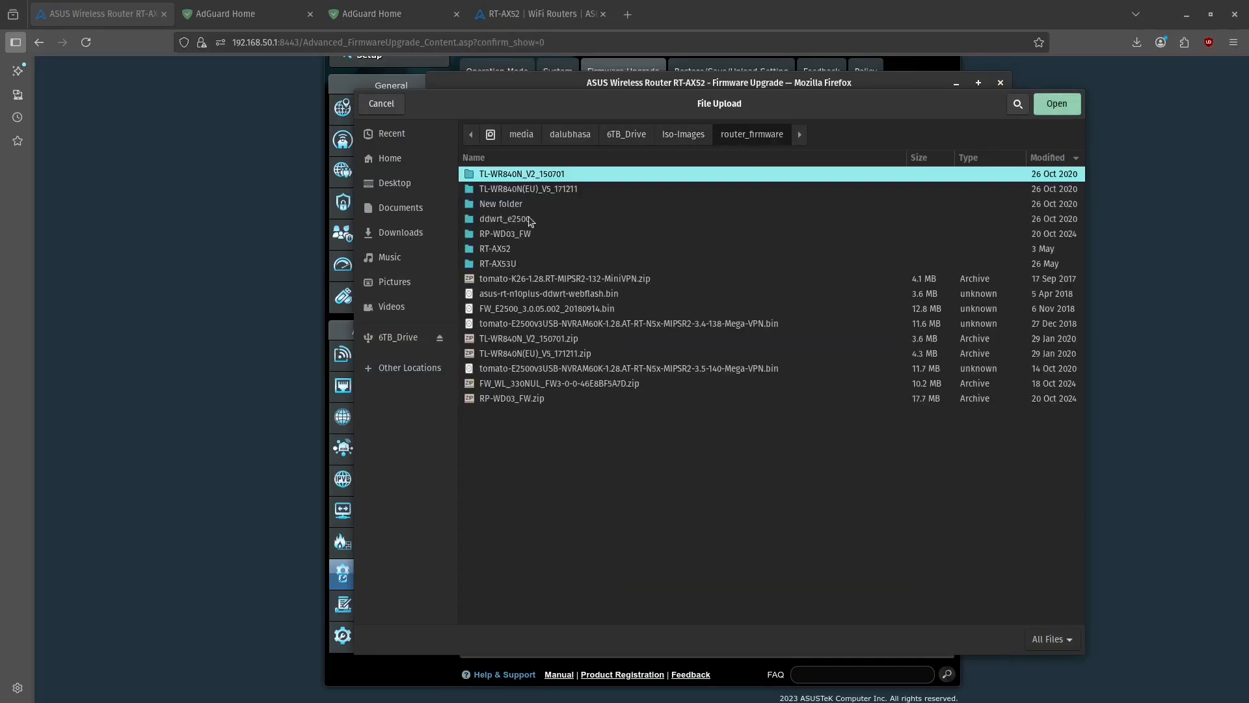
left_click(683, 134)
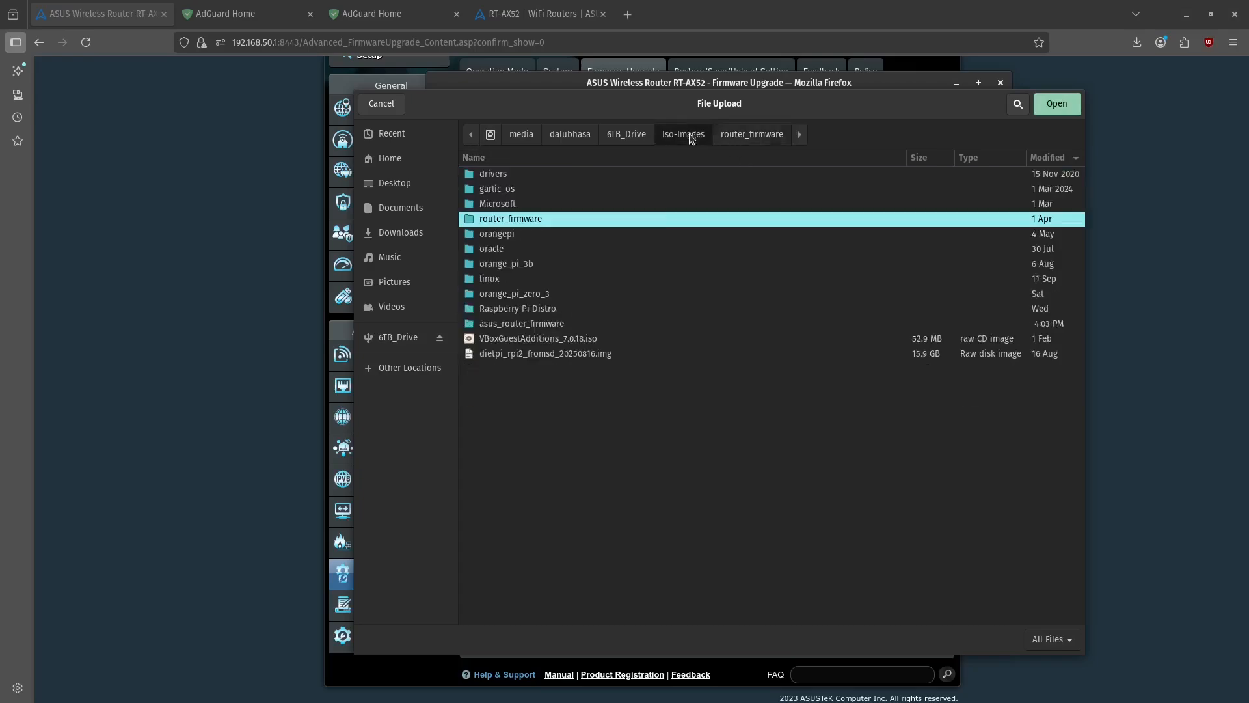
double_click(509, 325)
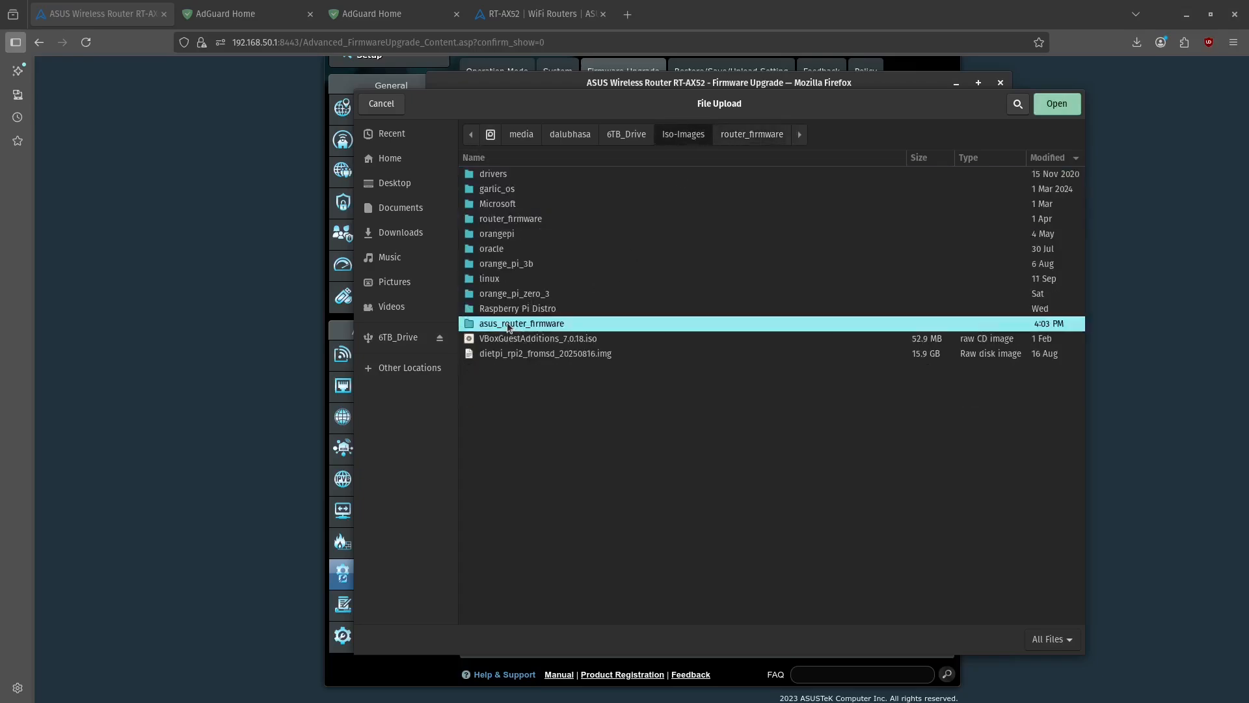
double_click(537, 176)
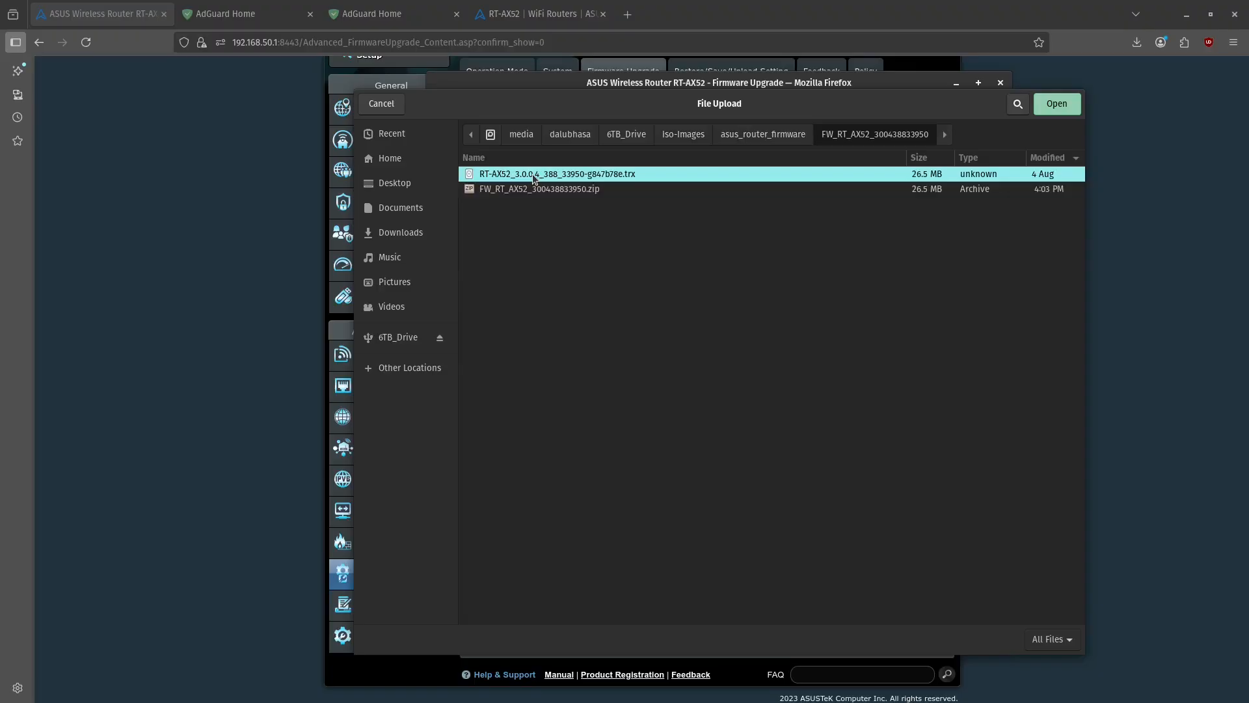
double_click(533, 176)
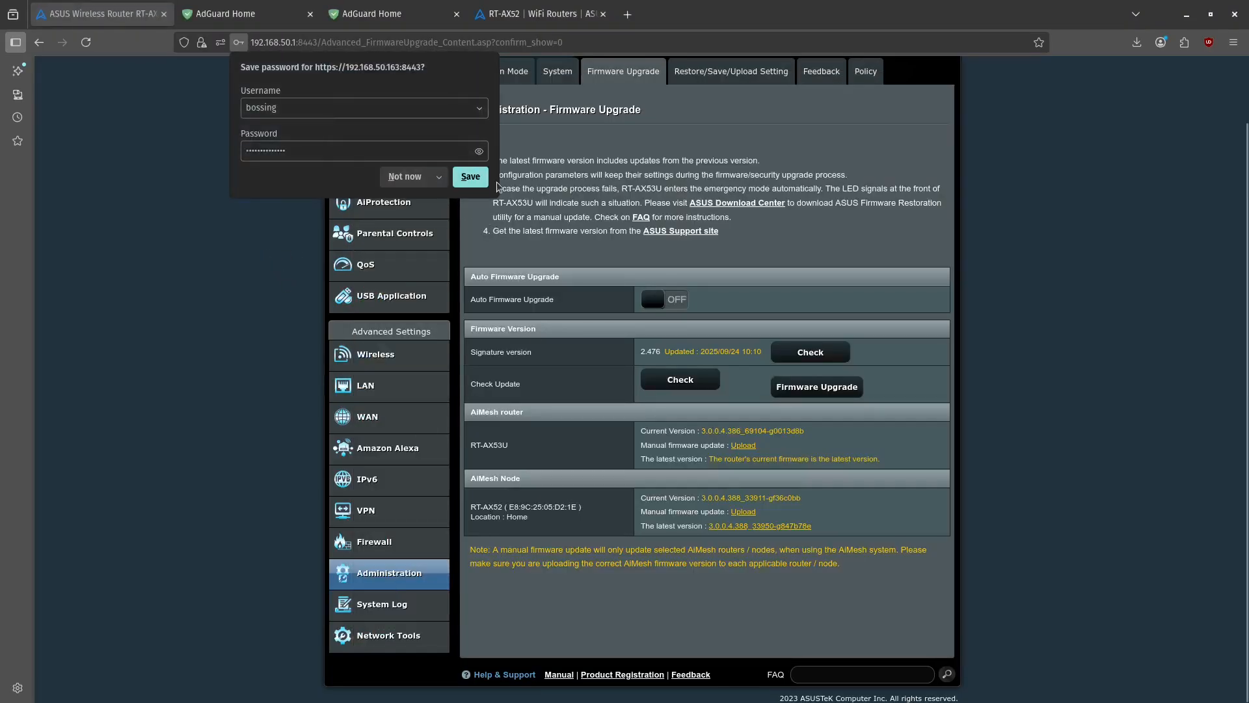
Step: Save the node's sign-in credentials in the browser
left_click(470, 177)
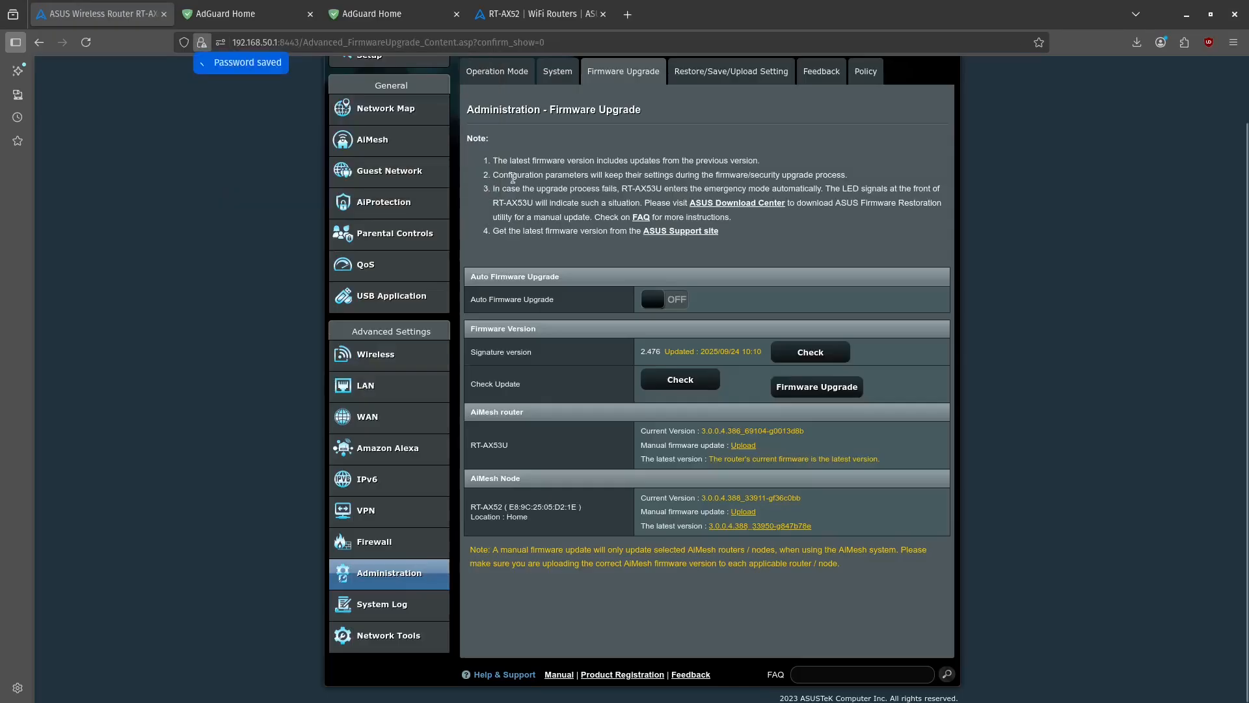
key("alt+Tab")
key("alt+Tab")
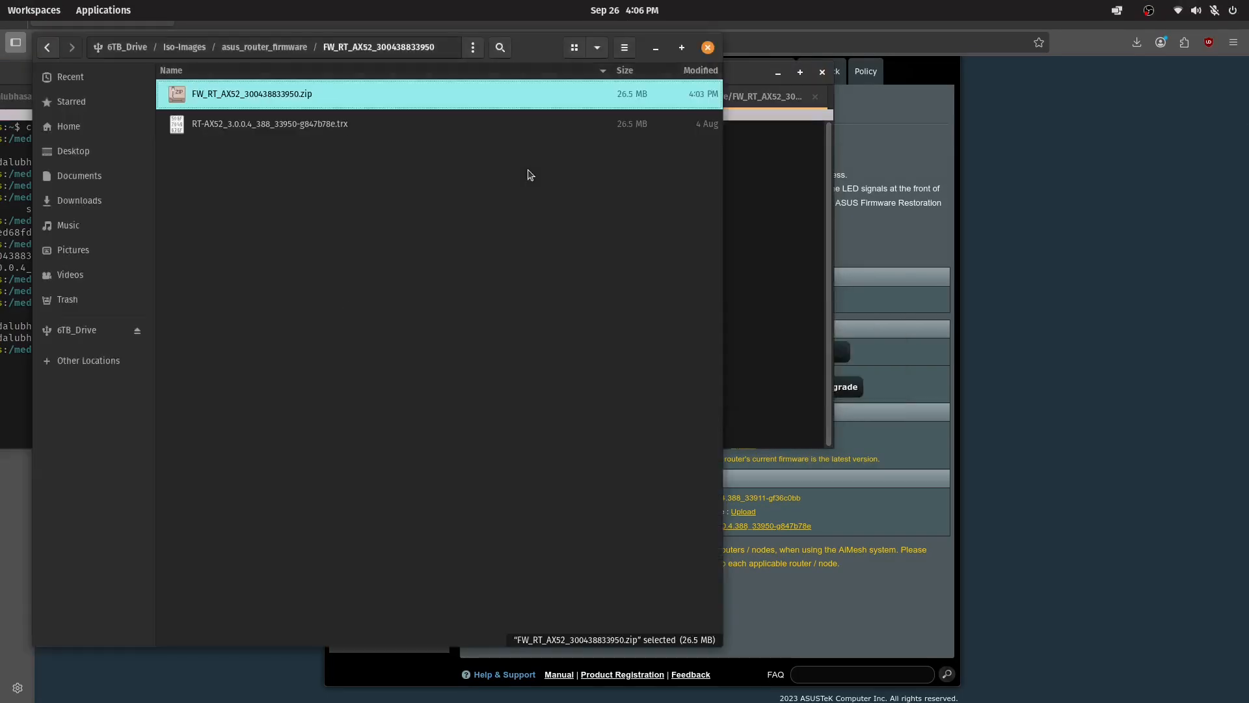
left_click(1024, 320)
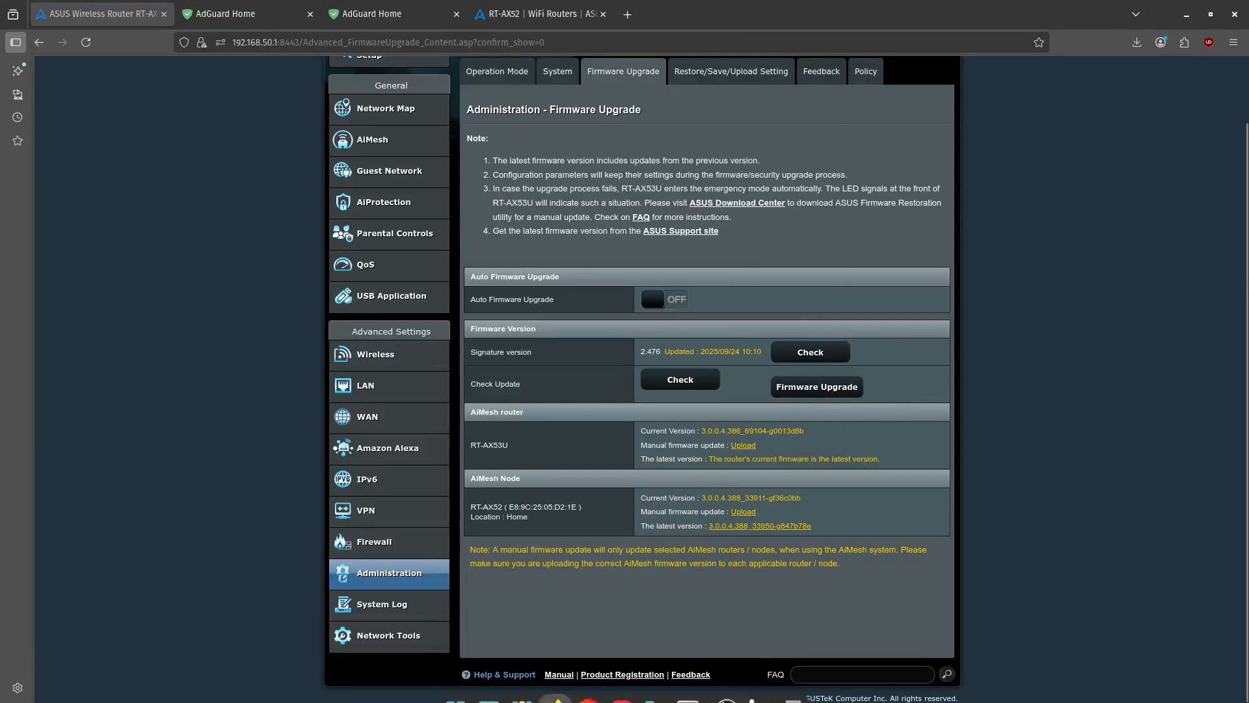
left_click(588, 679)
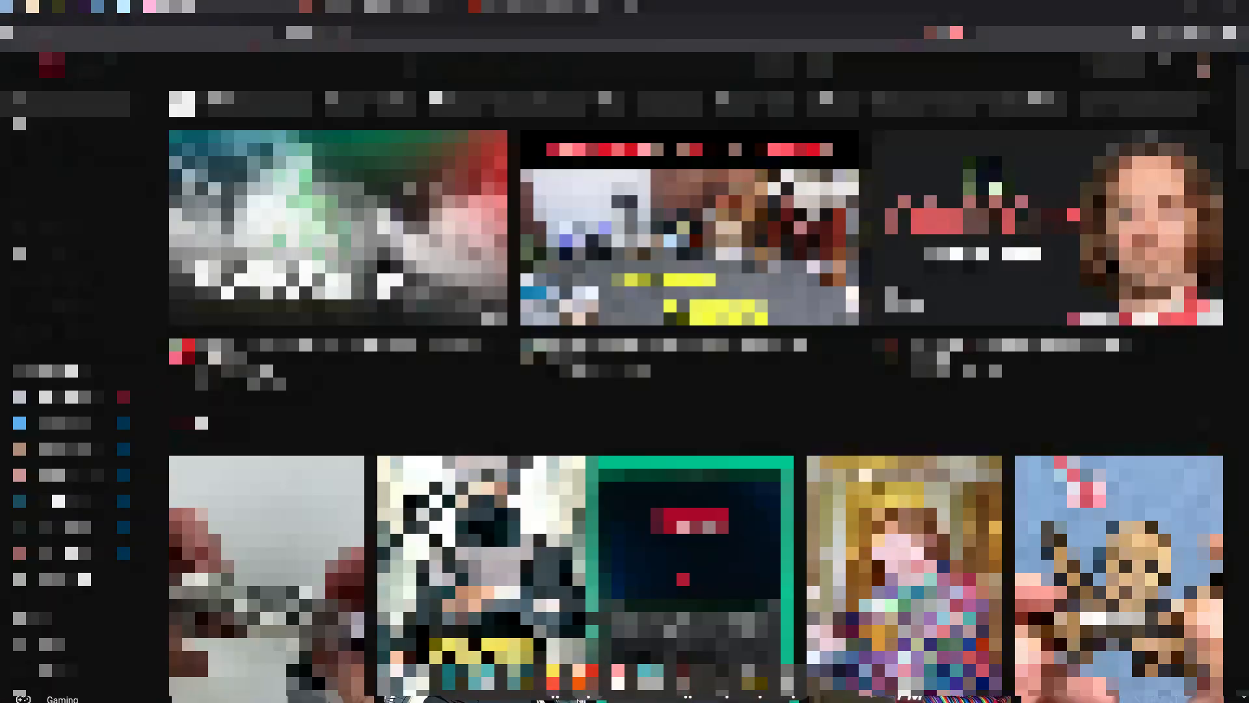
left_click(587, 690)
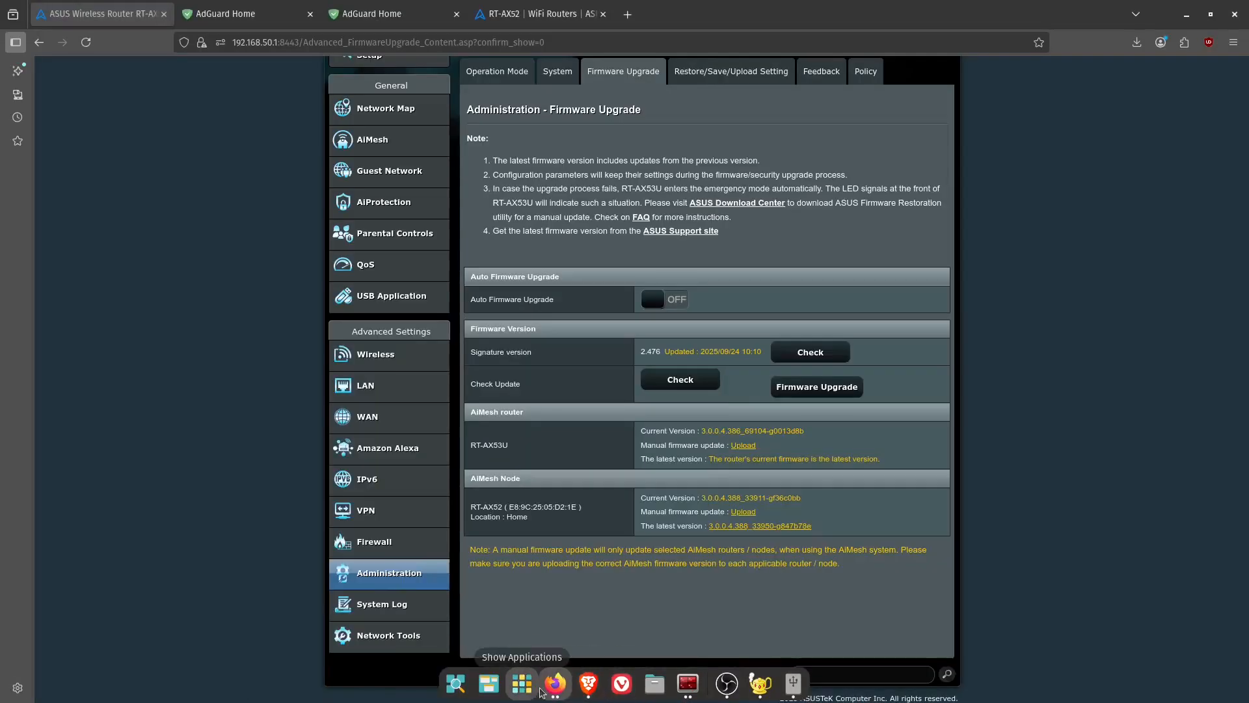
Step: Return to the node's file upload window, upload RT-AX52_3.0.0.4_388_33950-g847b78e.trx, and close the node window once the update finishes
left_click(554, 683)
left_click(646, 594)
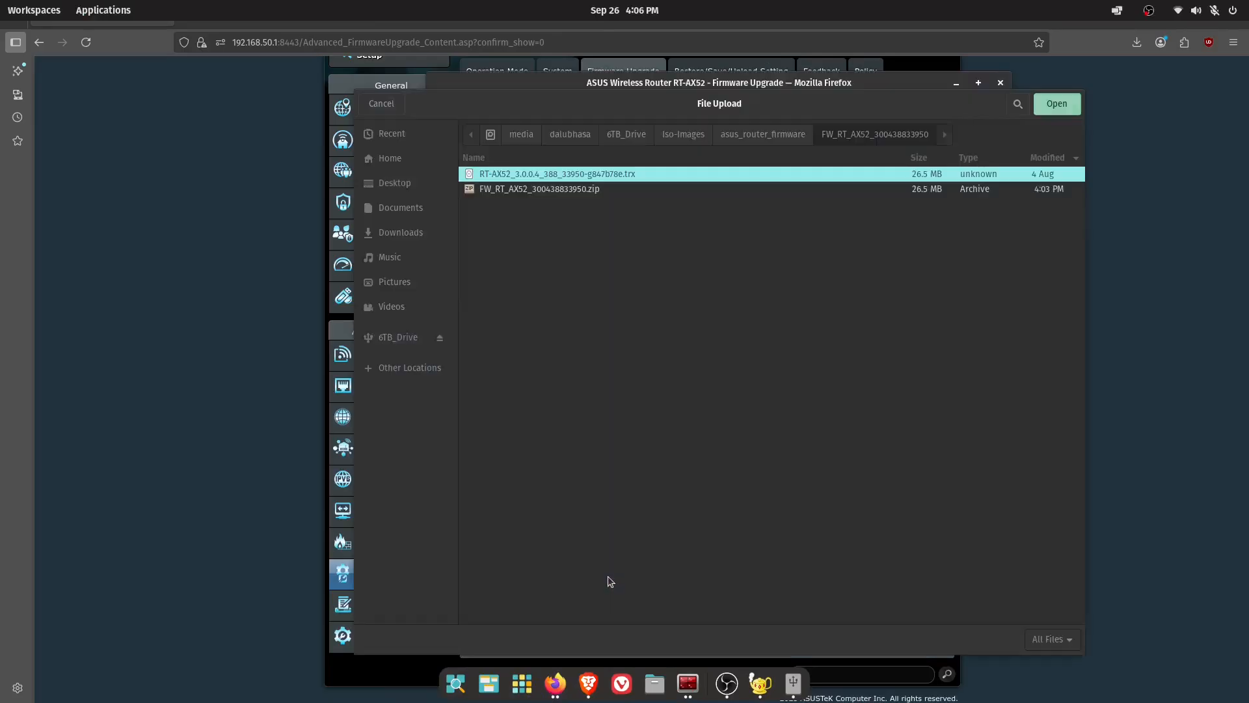
double_click(534, 175)
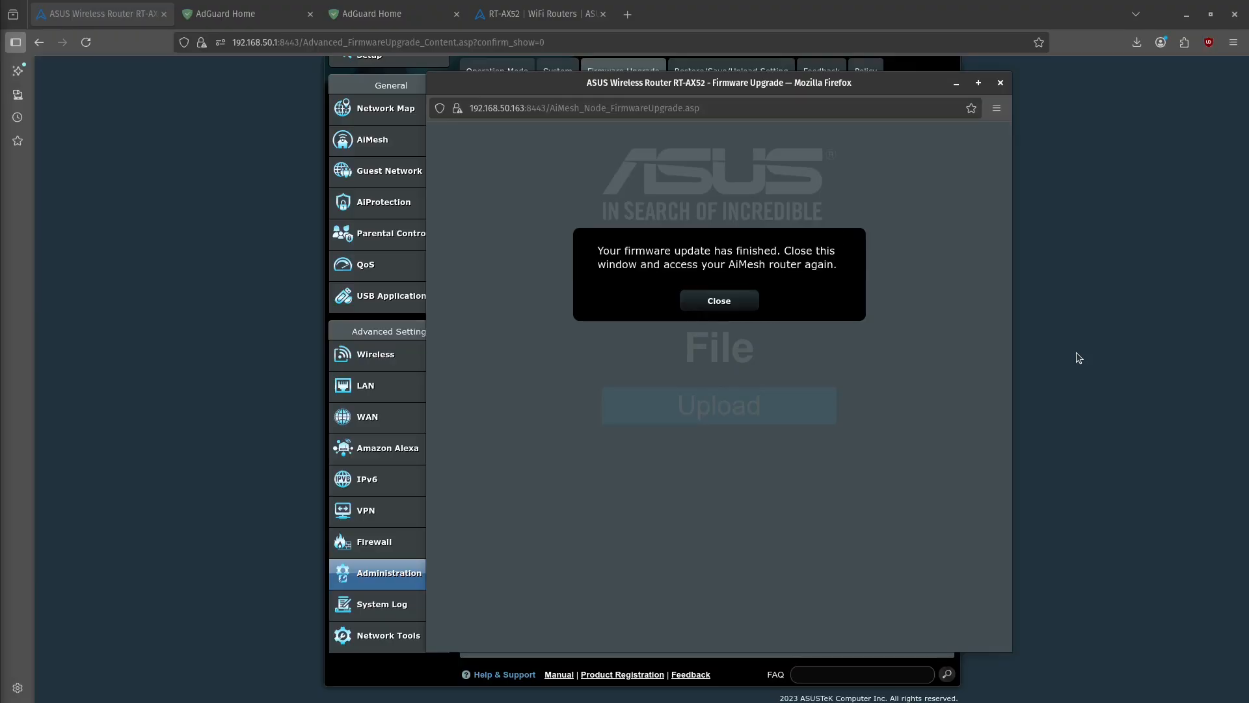
left_click(718, 302)
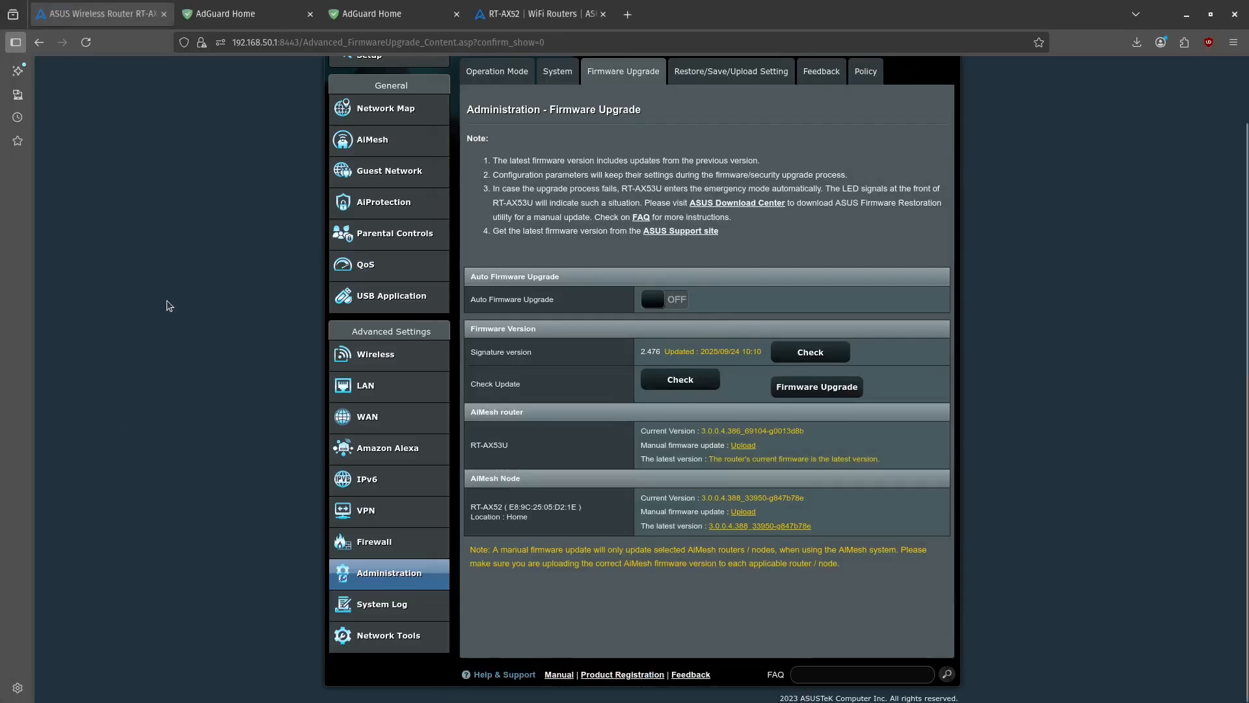
Step: Reload the router's Firmware Upgrade page and check the RT-AX52 node's current firmware version
scroll(169, 306, "up", 2)
left_click(86, 42)
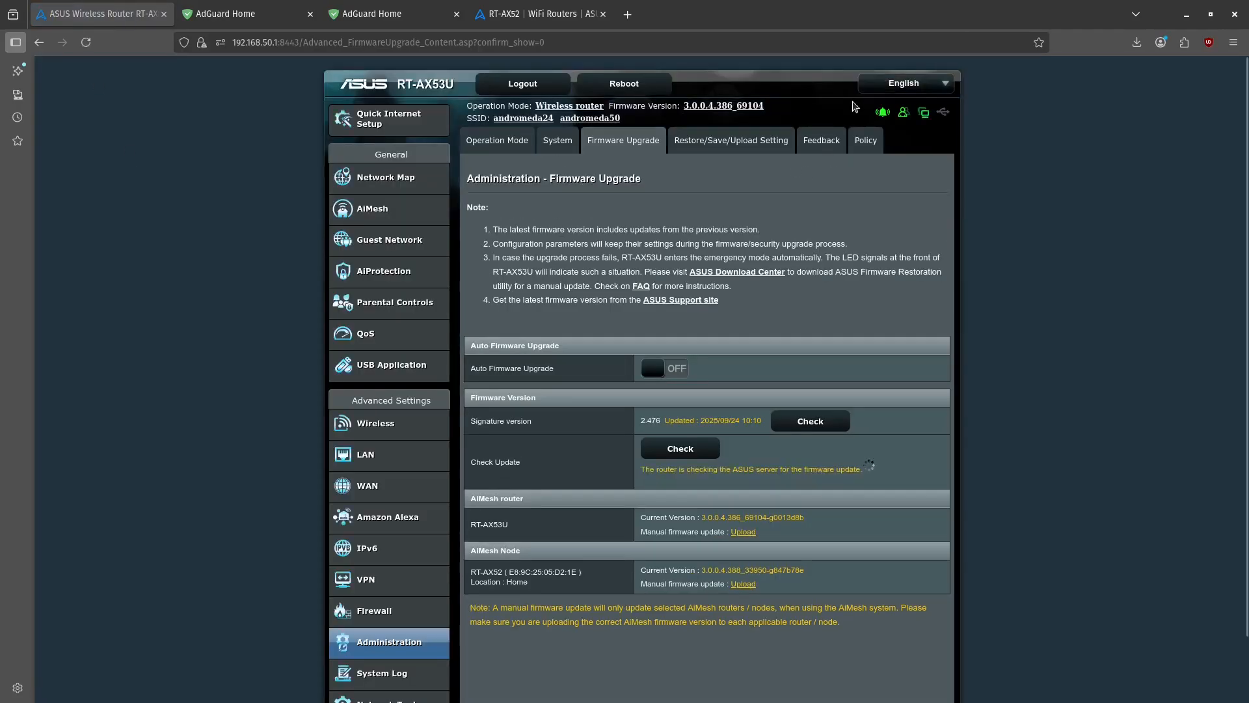
scroll(1013, 428, "down", 2)
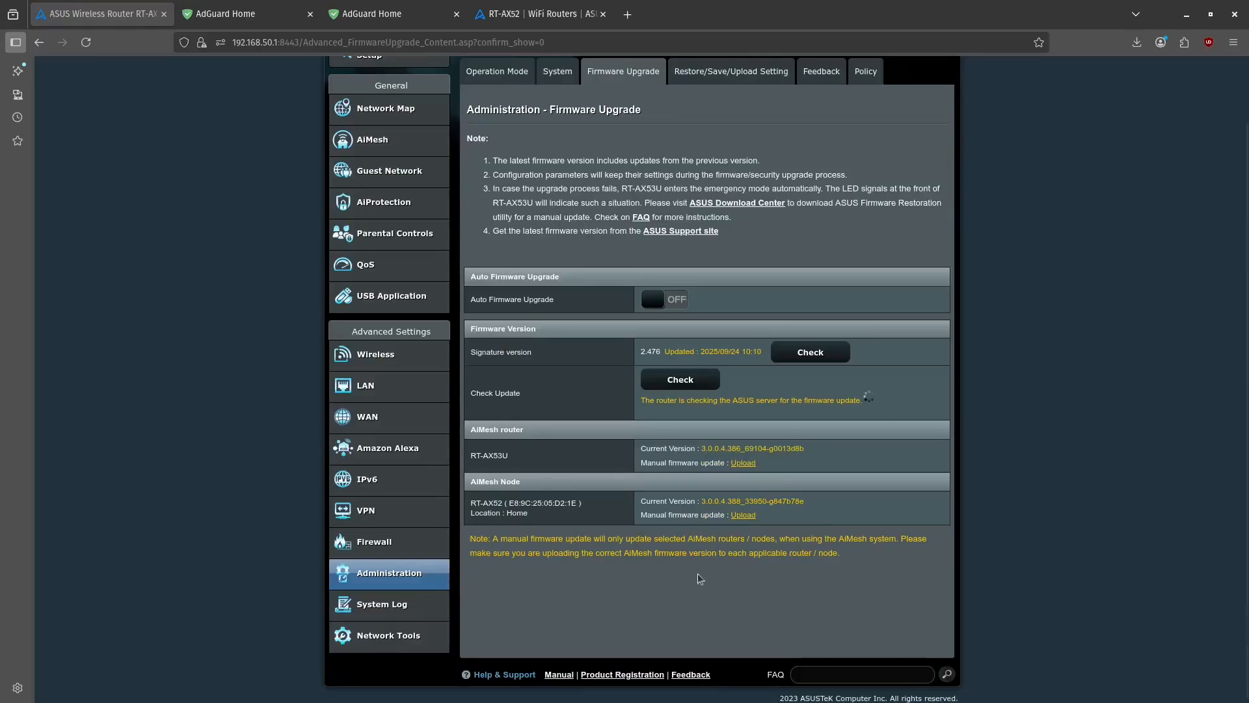
Step: Move the file manager window beside the AiMesh Node section and compare the .trx file's name with the node's current version
mouse_move(685, 697)
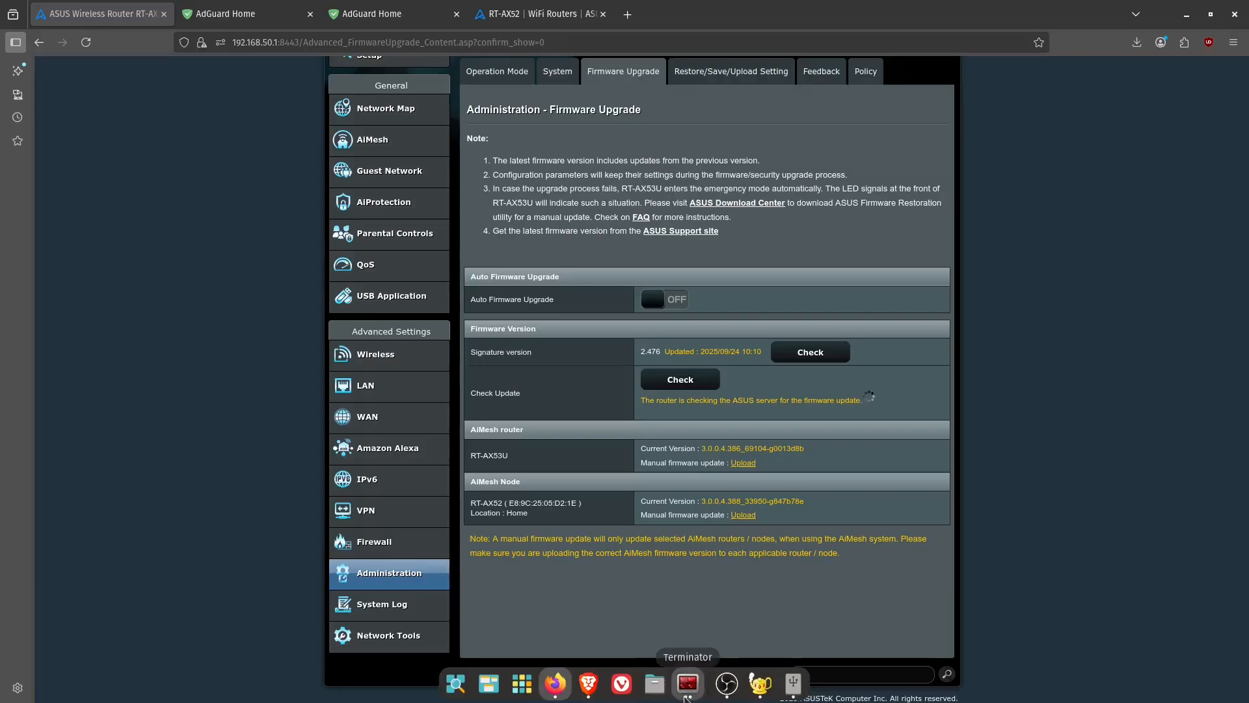
left_click(793, 687)
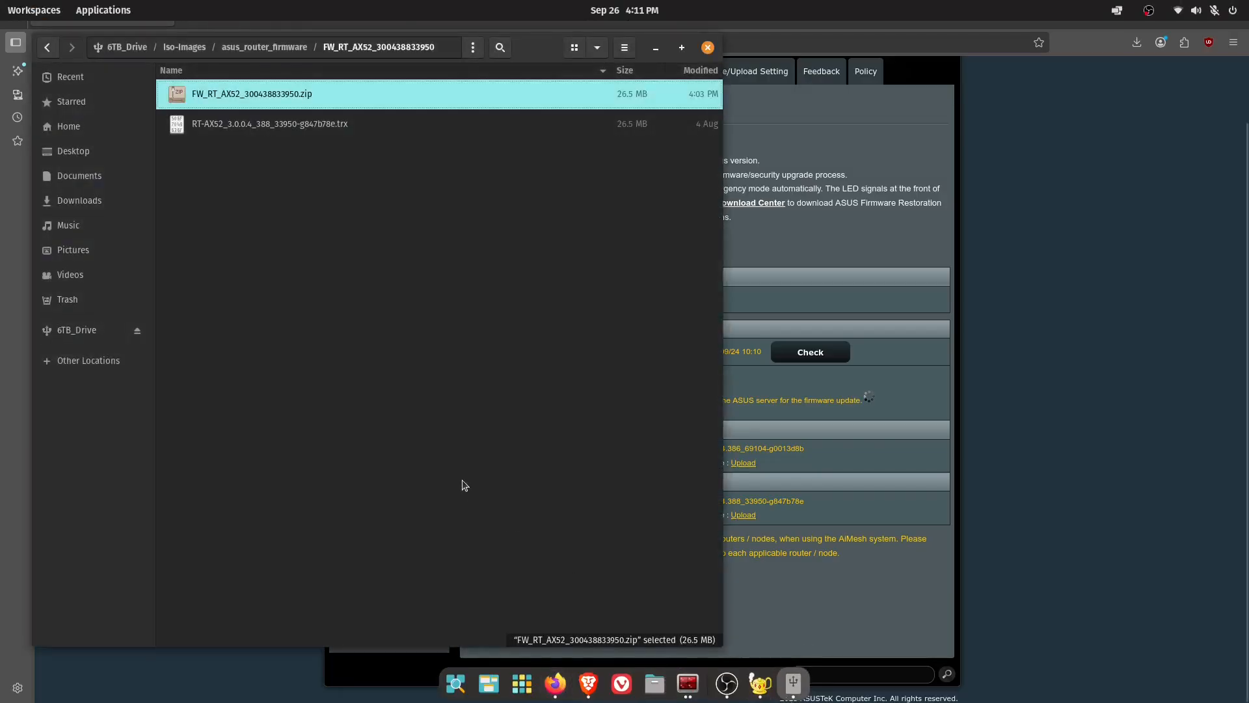
left_click_drag(533, 60, 453, 118)
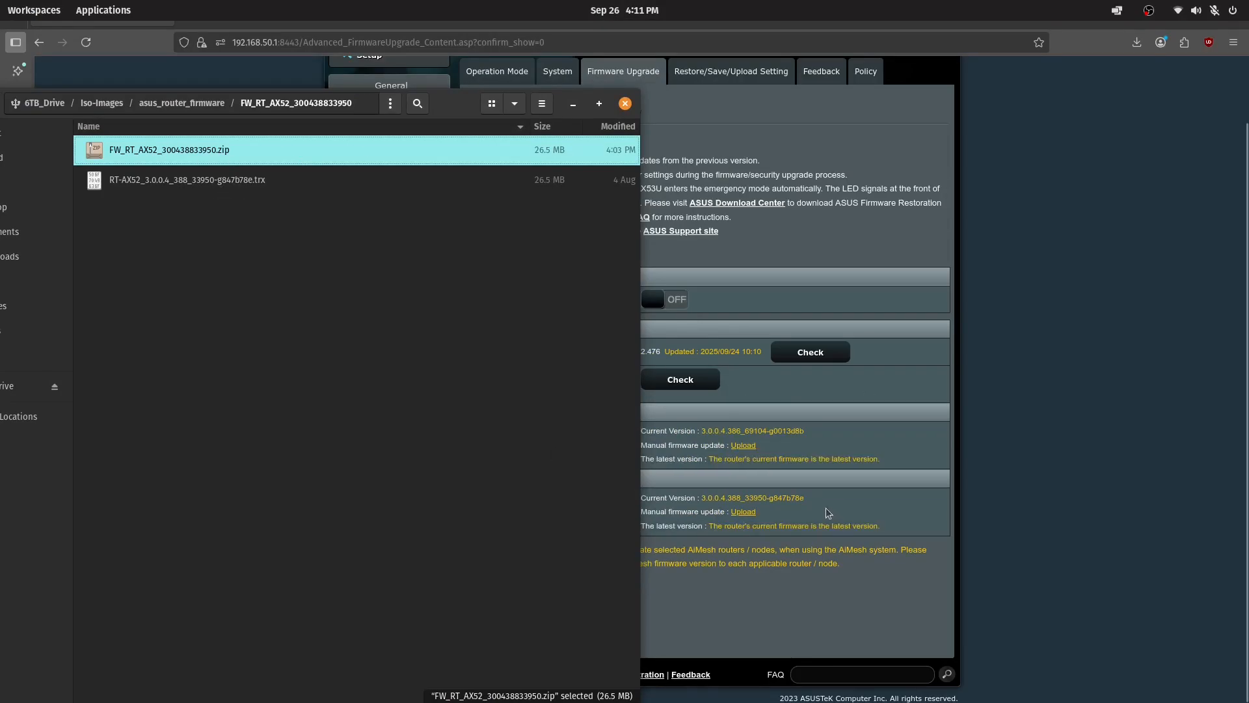
left_click(1012, 487)
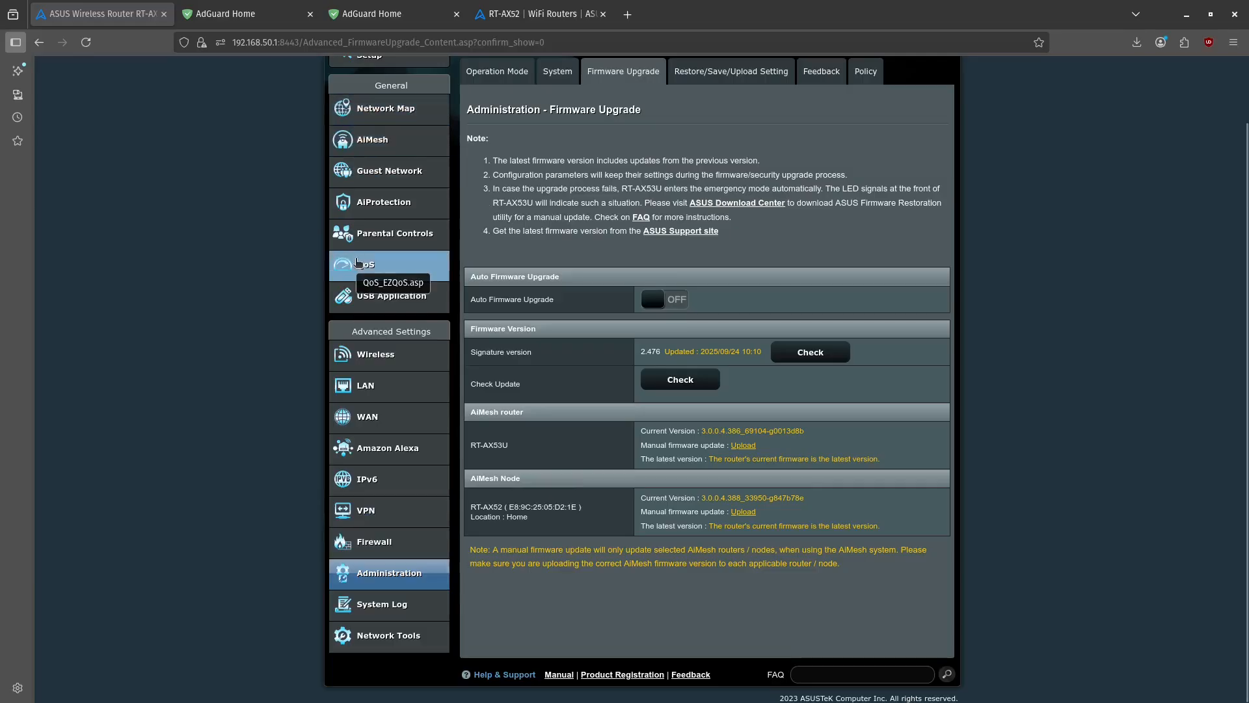
Step: Open the router's QoS page
scroll(346, 259, "up", 2)
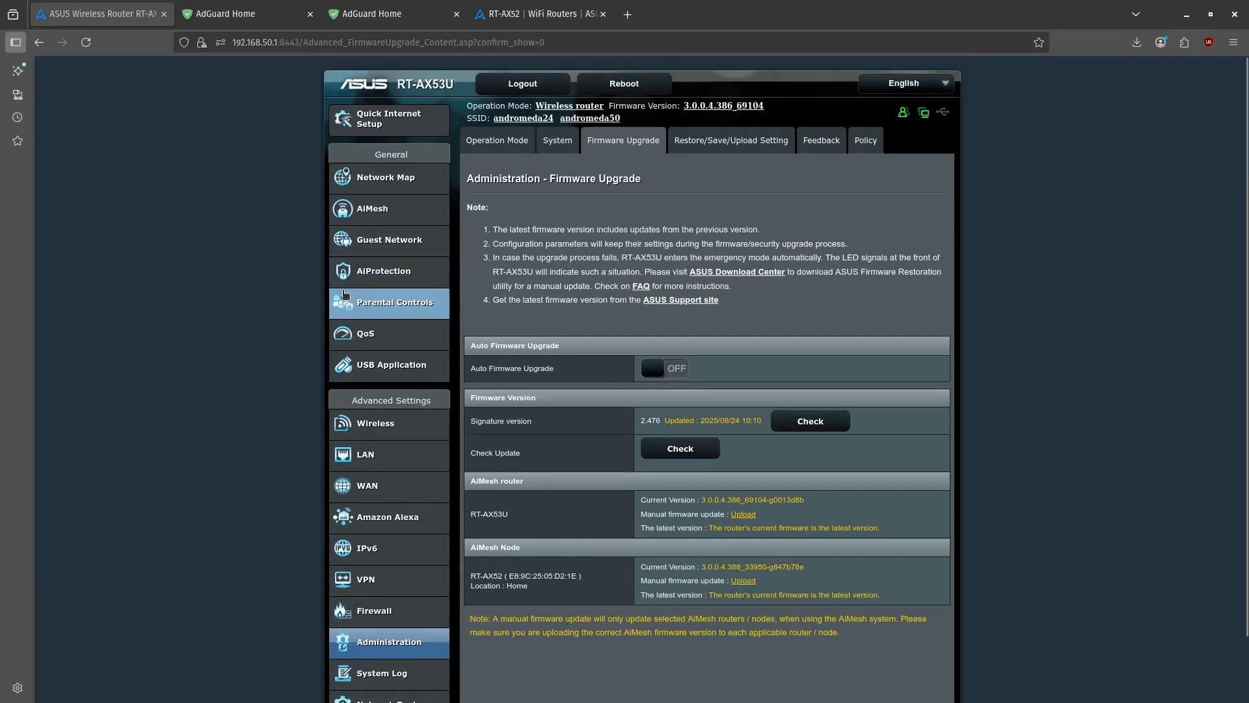
left_click(344, 335)
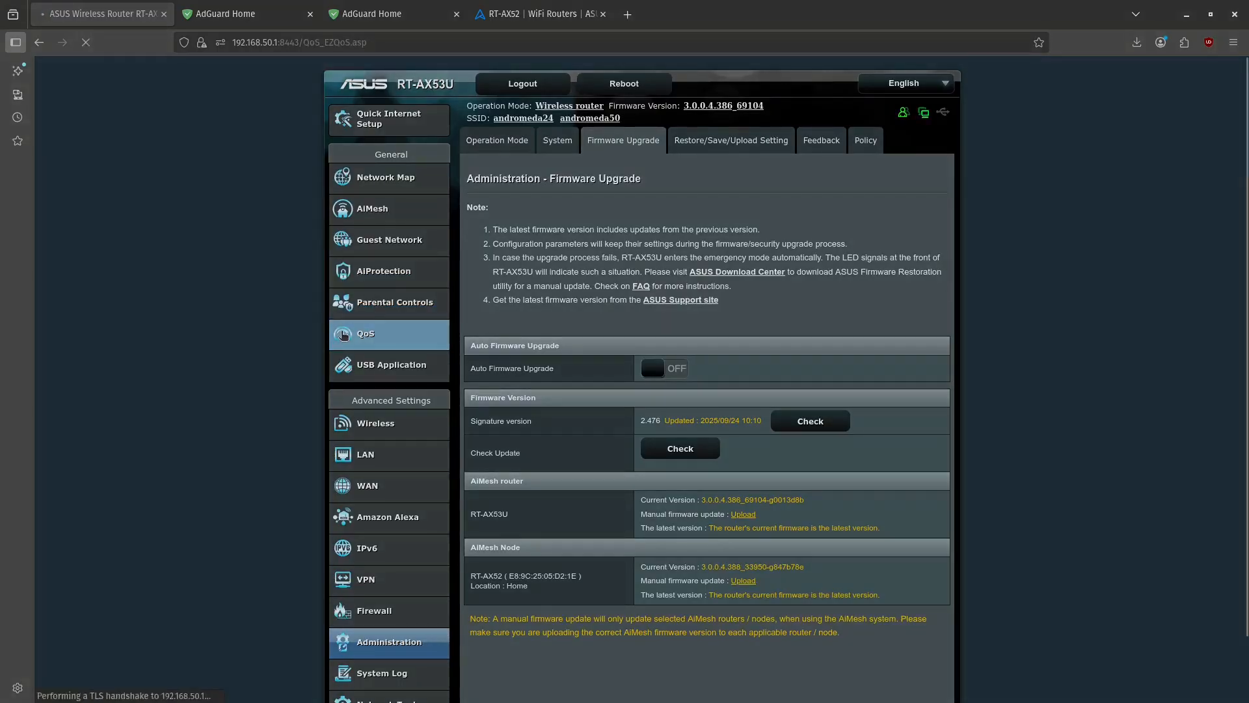